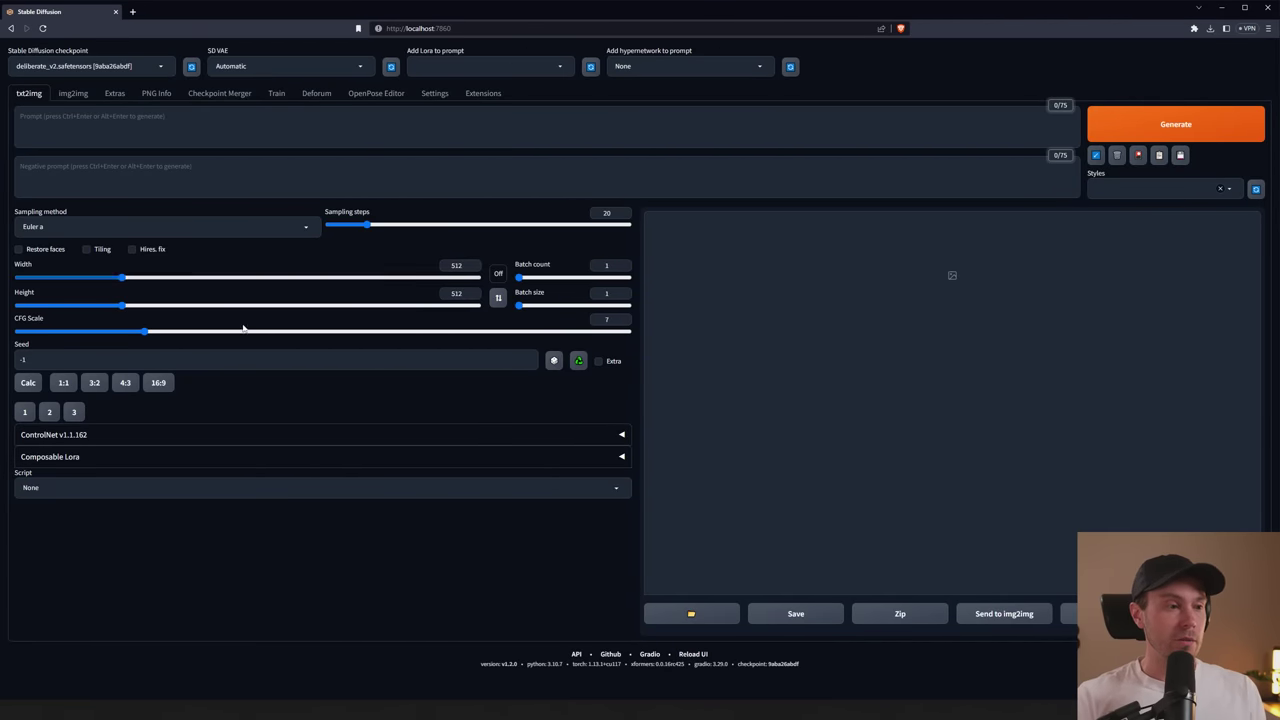
Check installed extensions for updates and confirm sd-webui-controlnet is marked latest
click(92, 440)
click(98, 440)
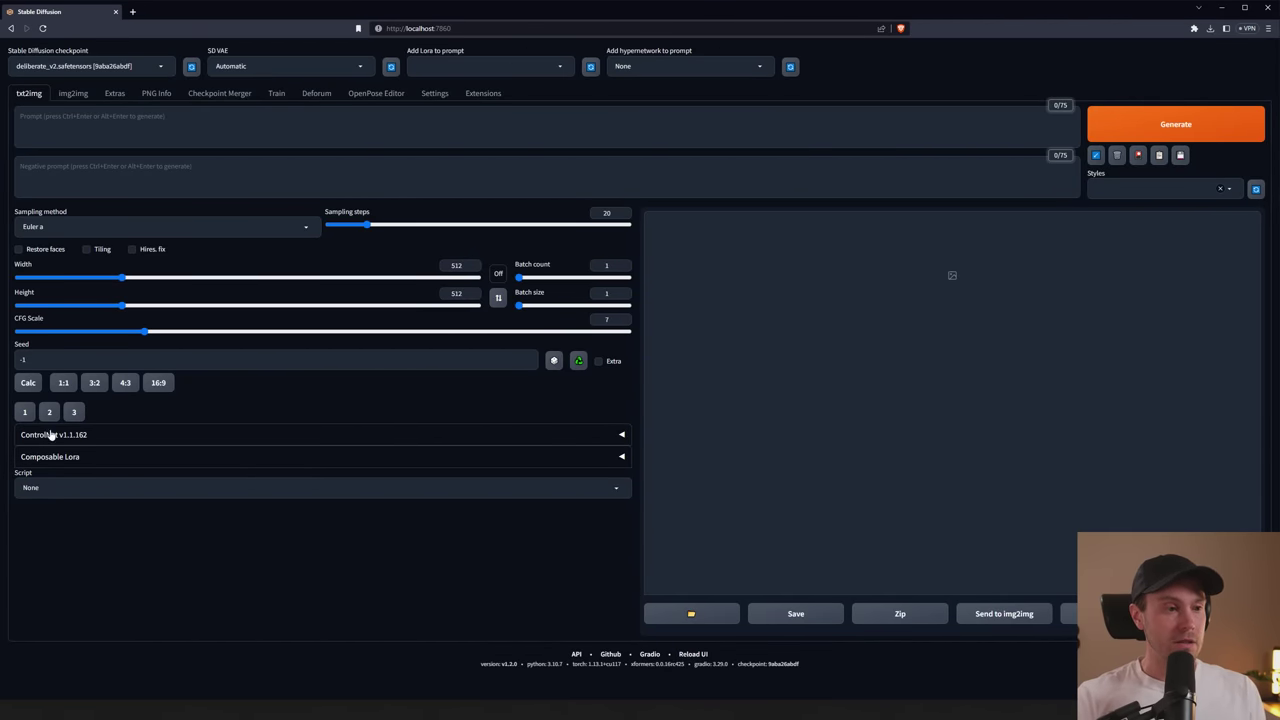
click(484, 96)
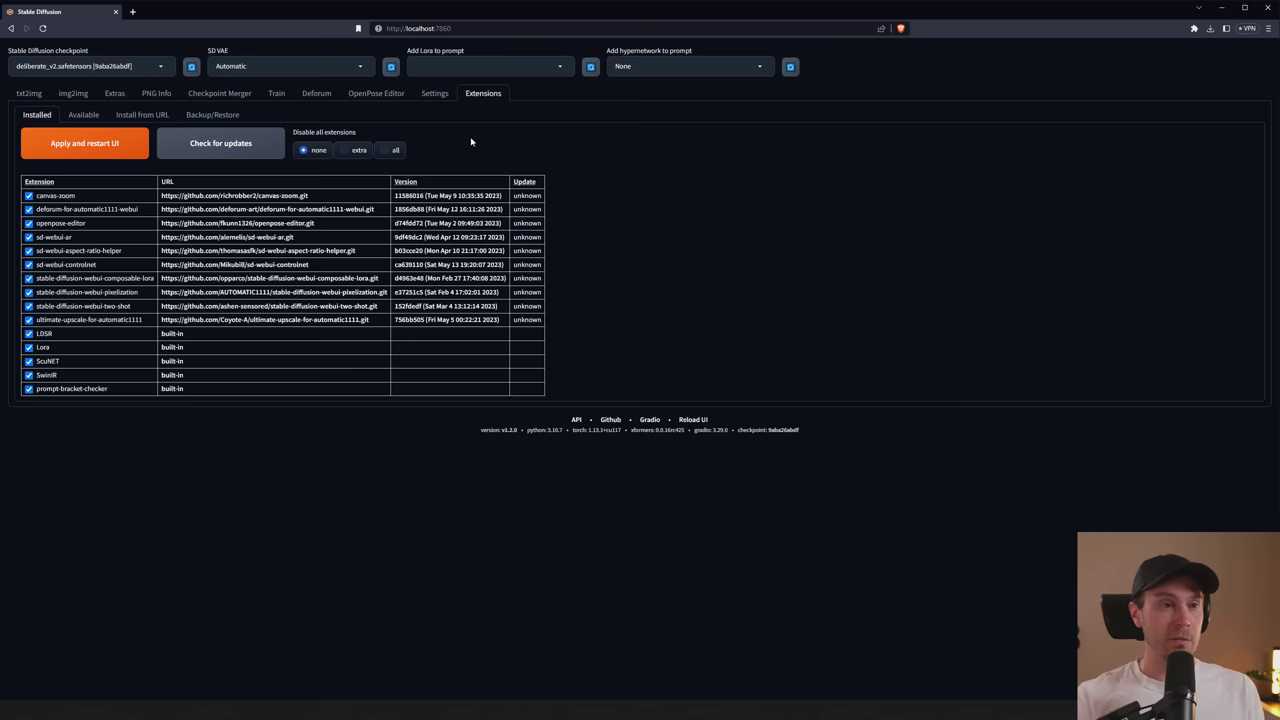
click(233, 148)
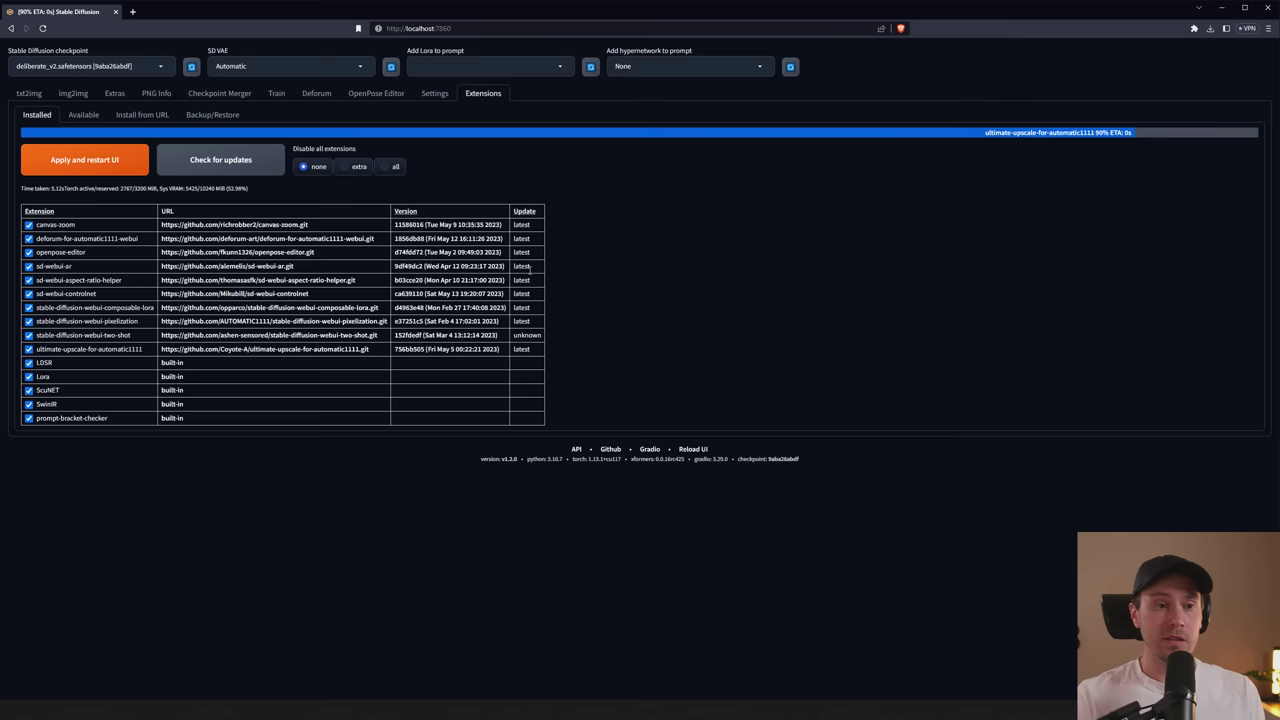
drag(534, 282, 513, 283)
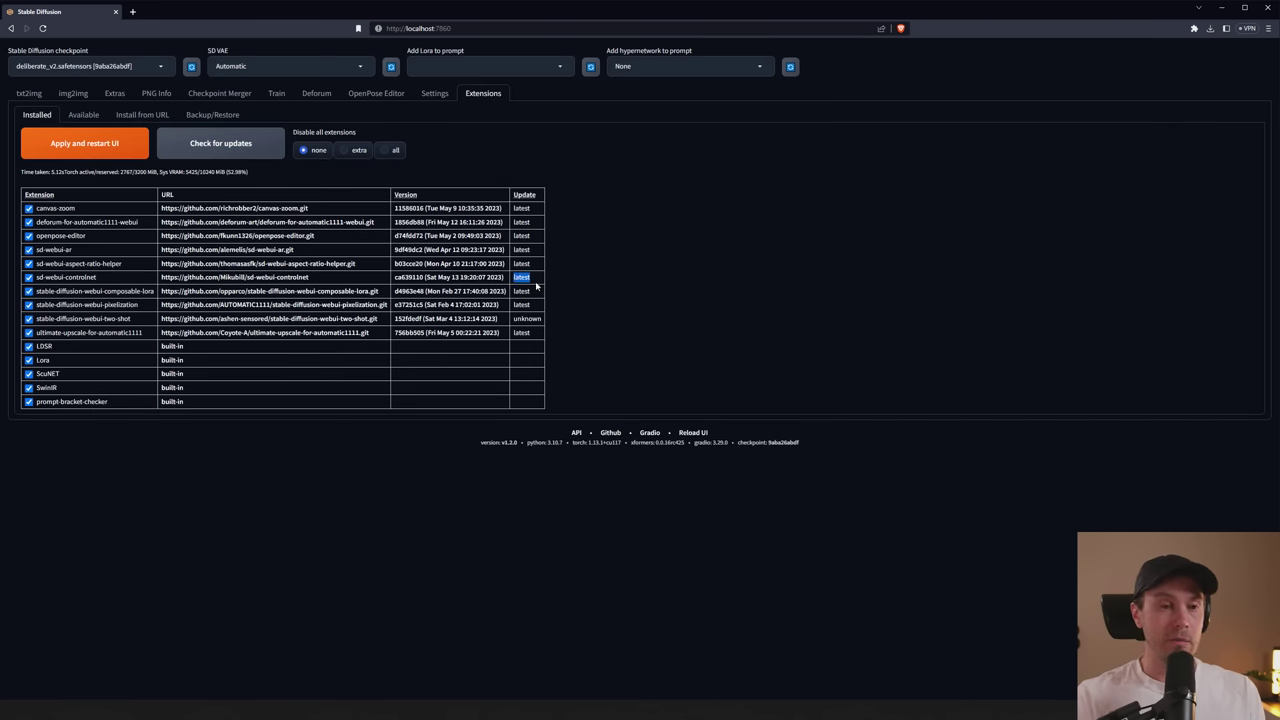
click(534, 282)
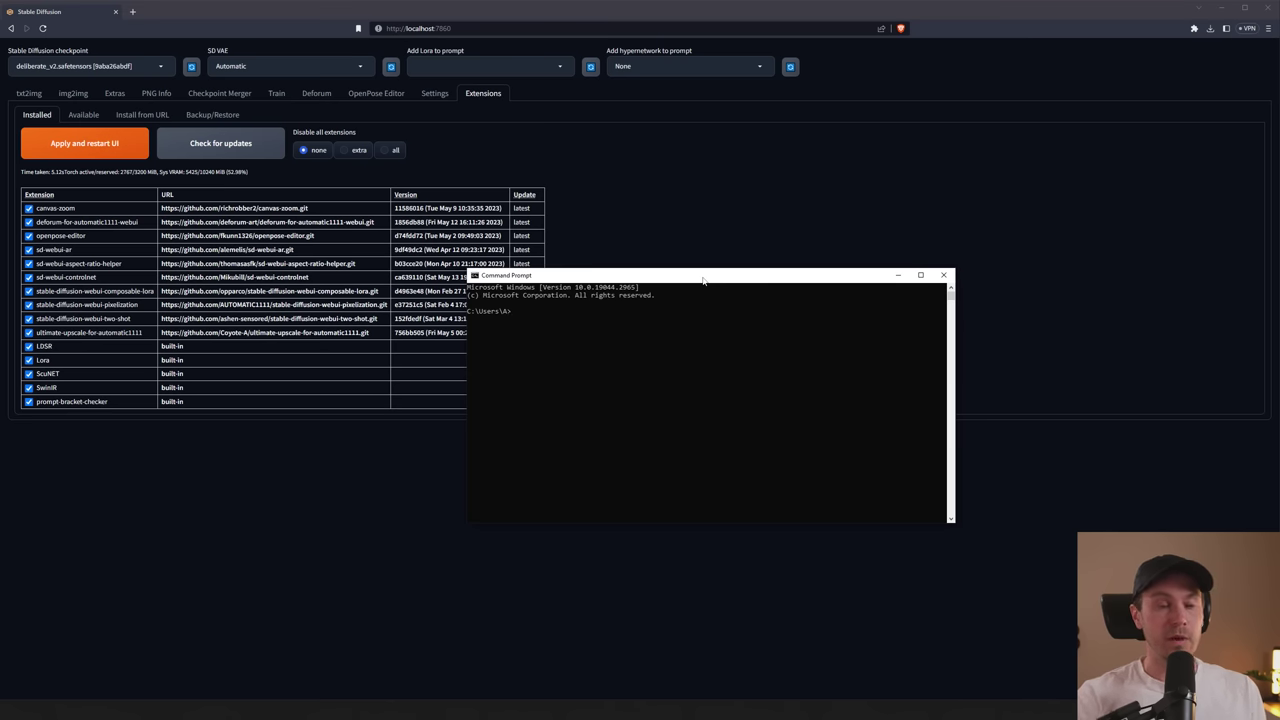
Run git pull inside stable-diffusion-webui, which reports 'Already up to date.'
key(Tab)
key(Return)
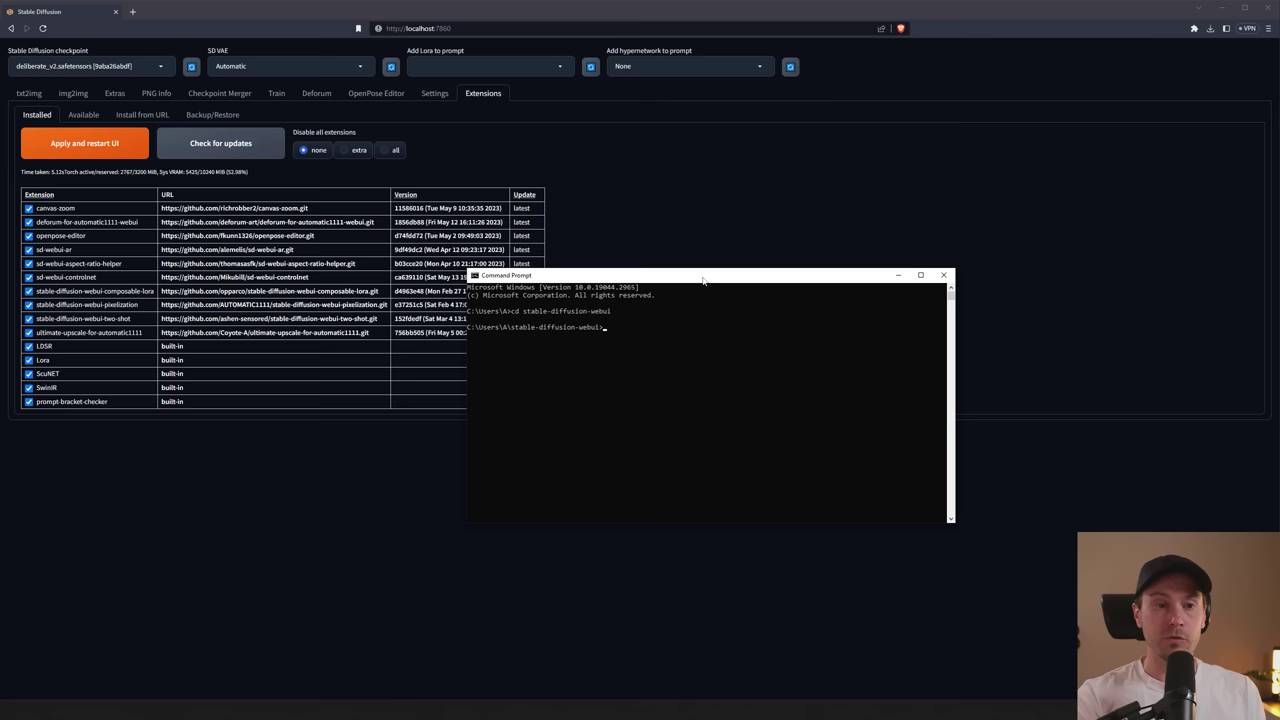
text(git pull)
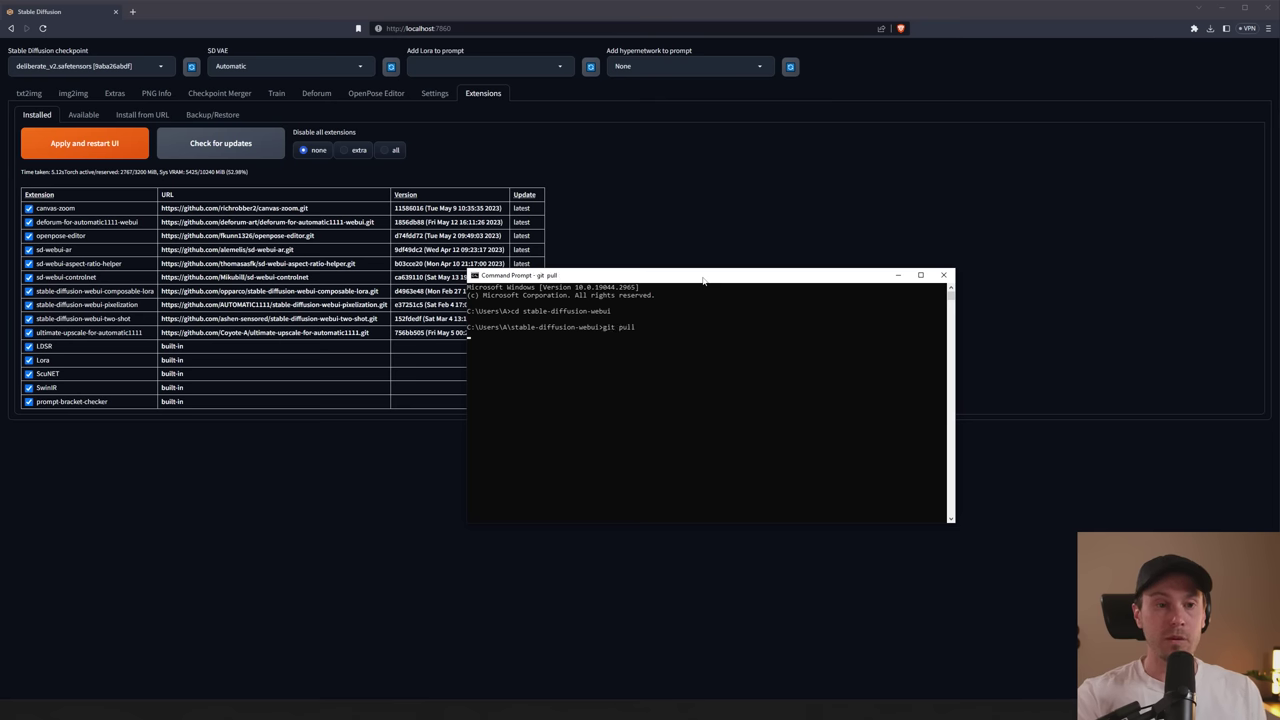
key(Return)
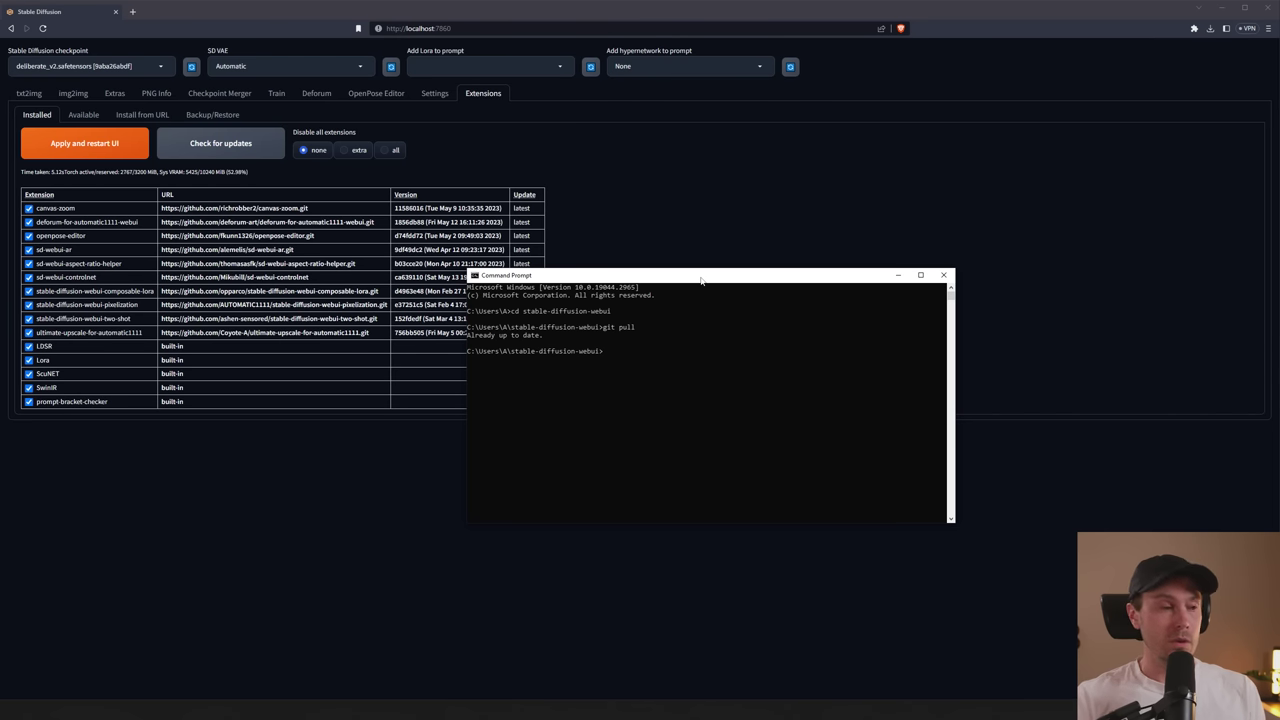
drag(546, 336, 469, 340)
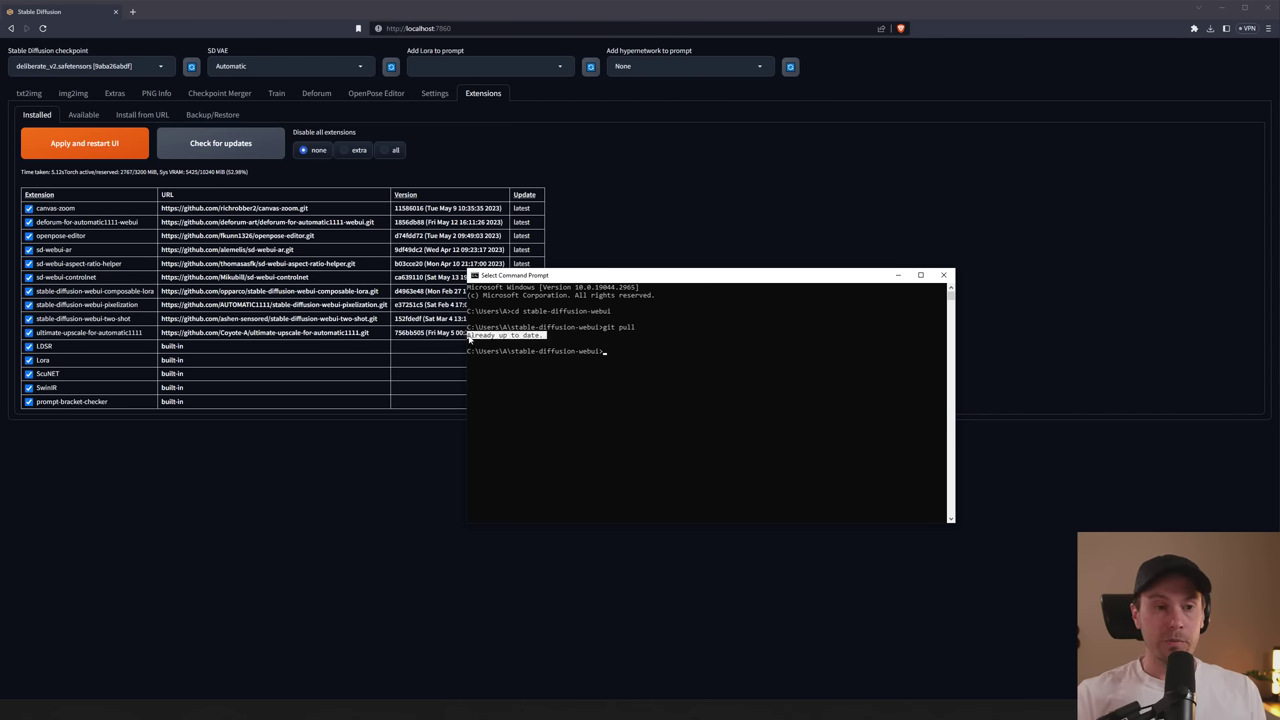
click(545, 336)
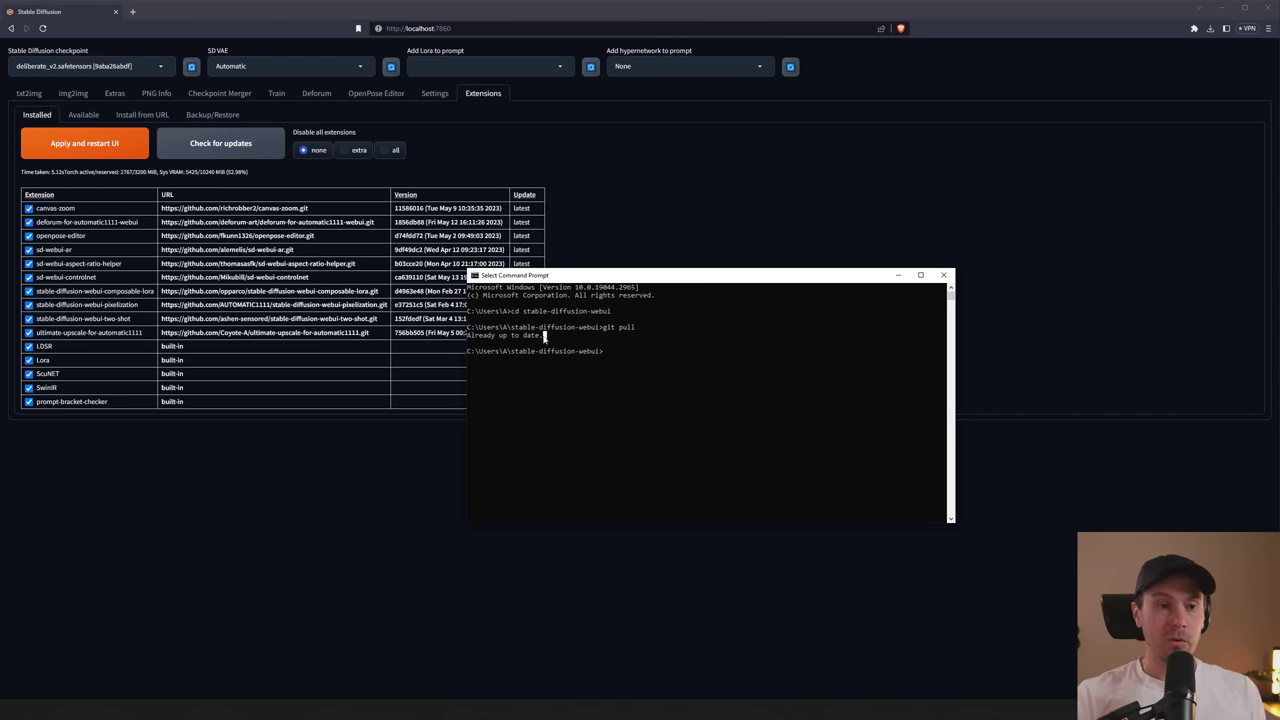
Close the terminal, reload the web UI, and set ControlNet's preprocessor to reference_only
click(943, 275)
key(F5)
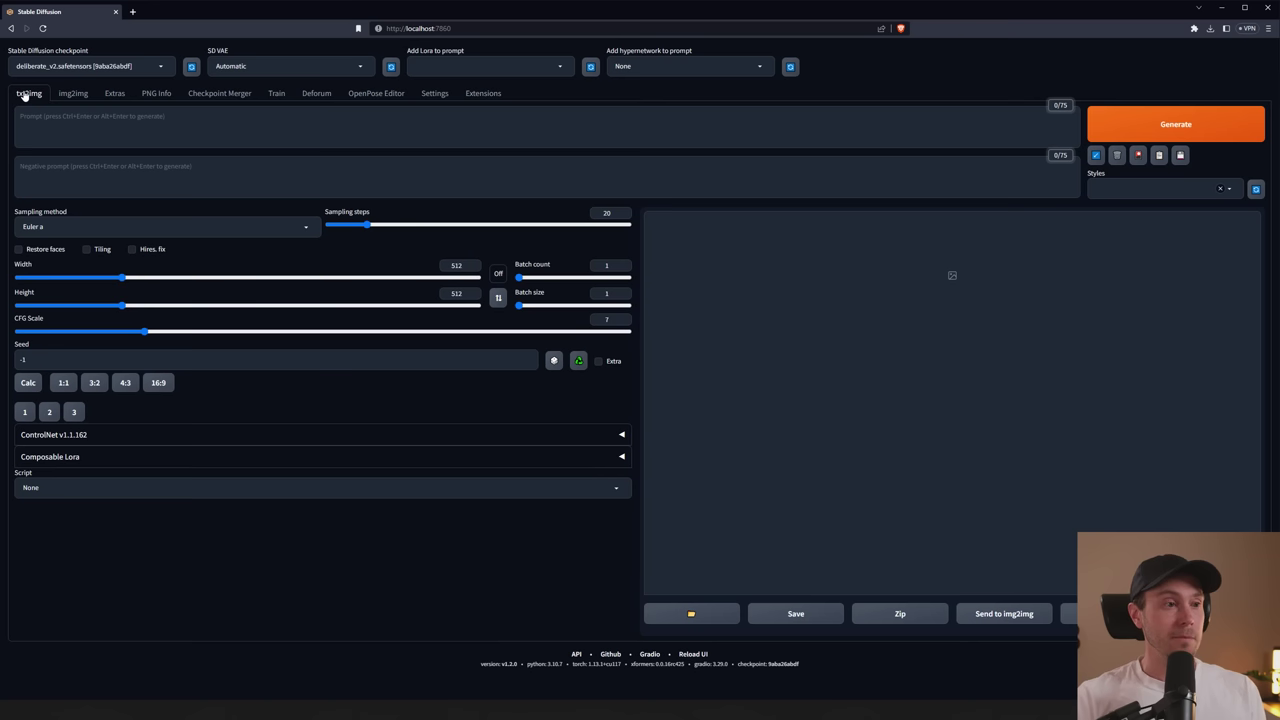
click(141, 432)
scroll(143, 486, down, 1)
click(96, 596)
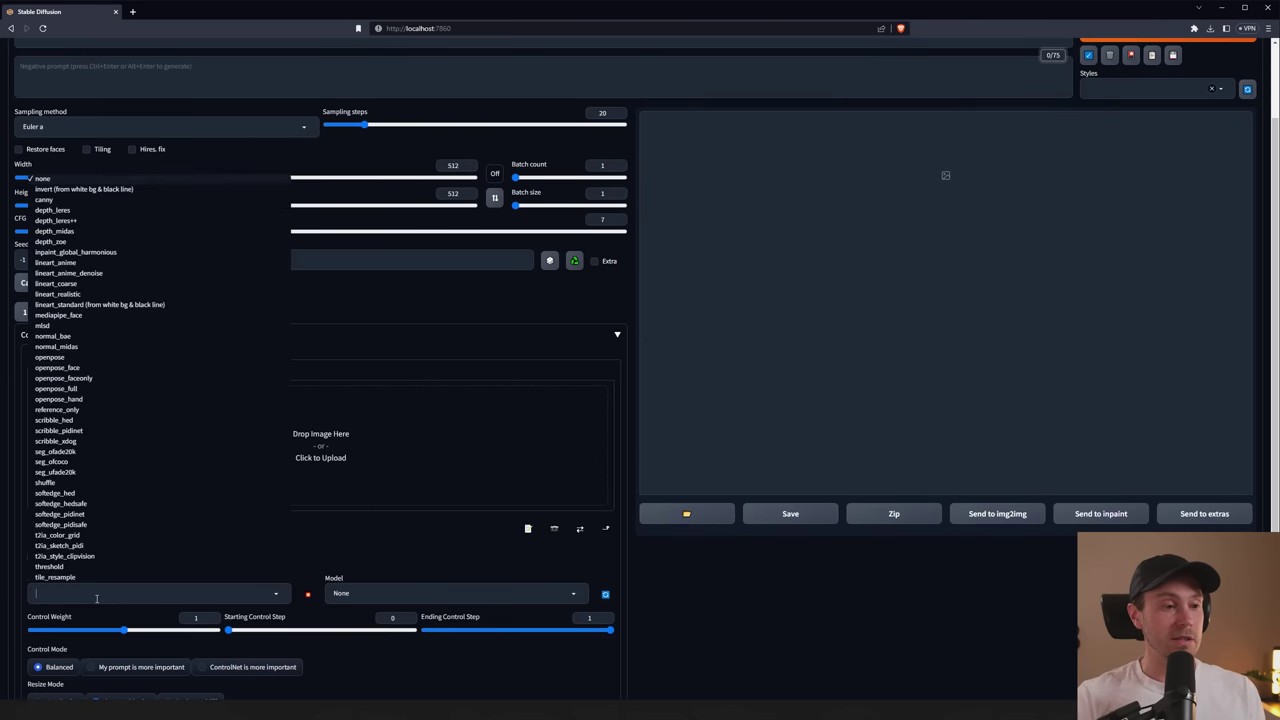
text(ref)
key(Return)
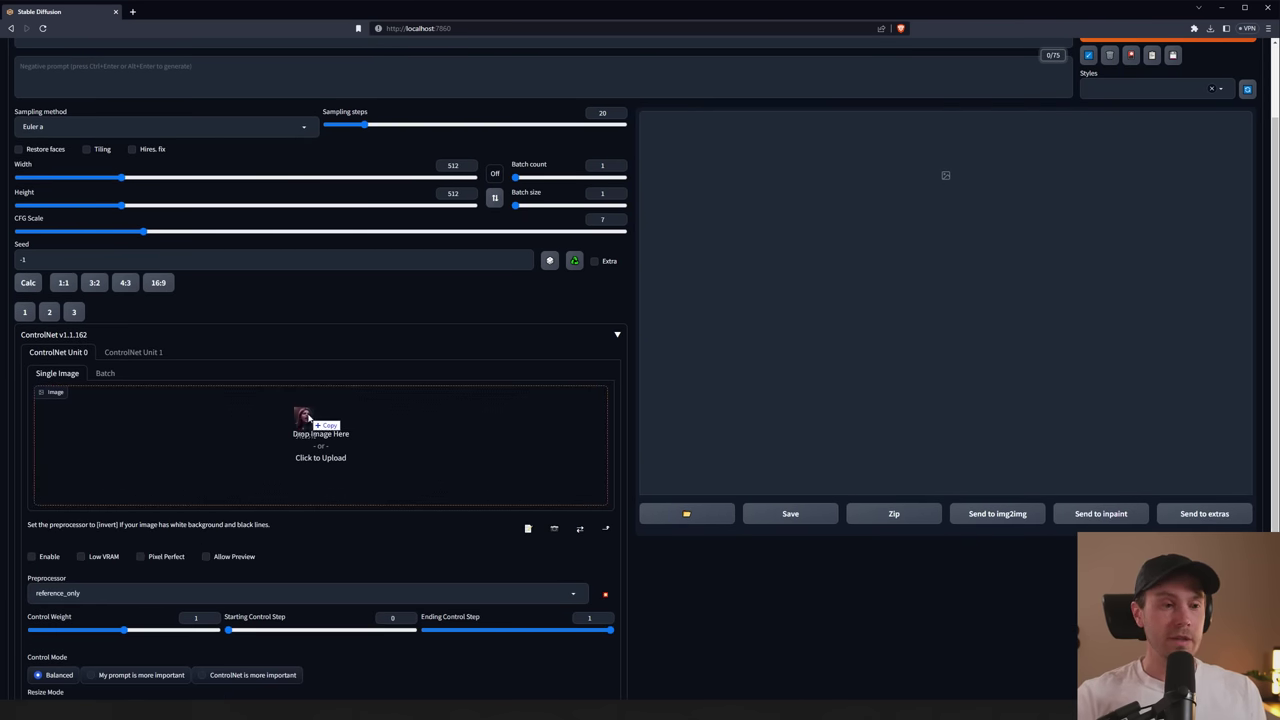
Load the purple-haired woman portrait into ControlNet Unit 0 and enable the unit
drag(310, 420, 300, 435)
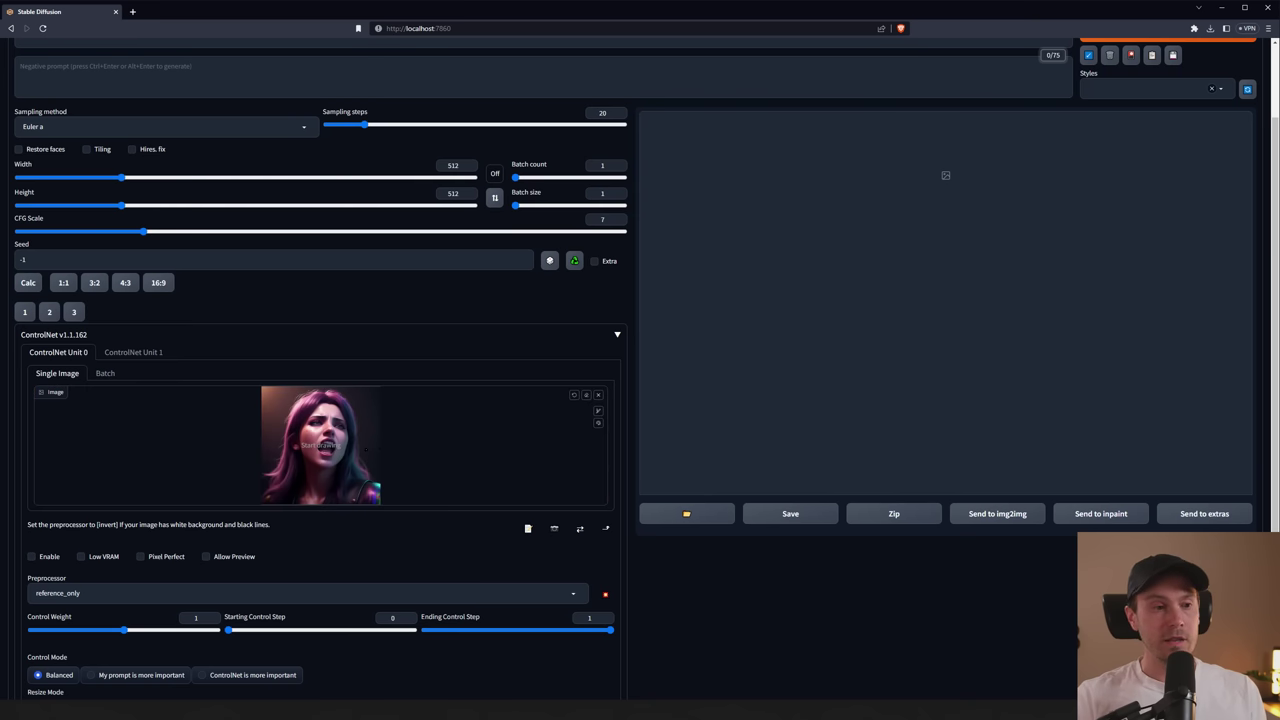
scroll(271, 374, up, 1)
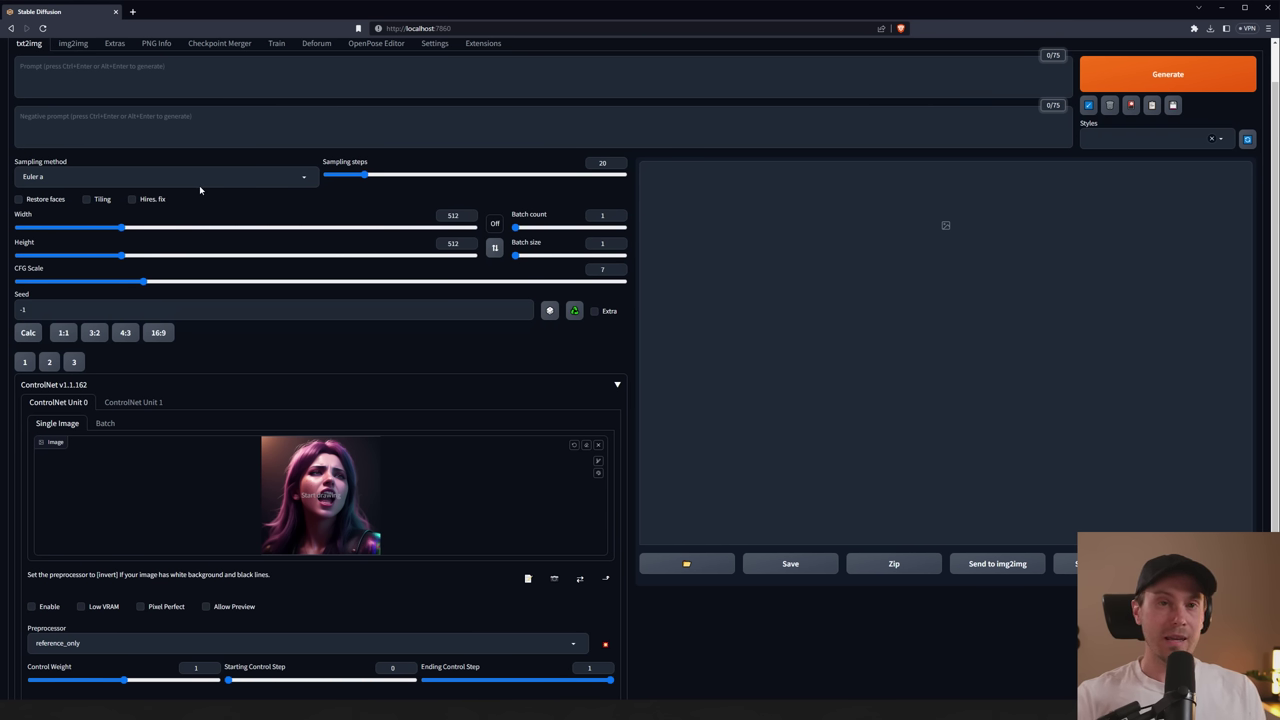
click(42, 608)
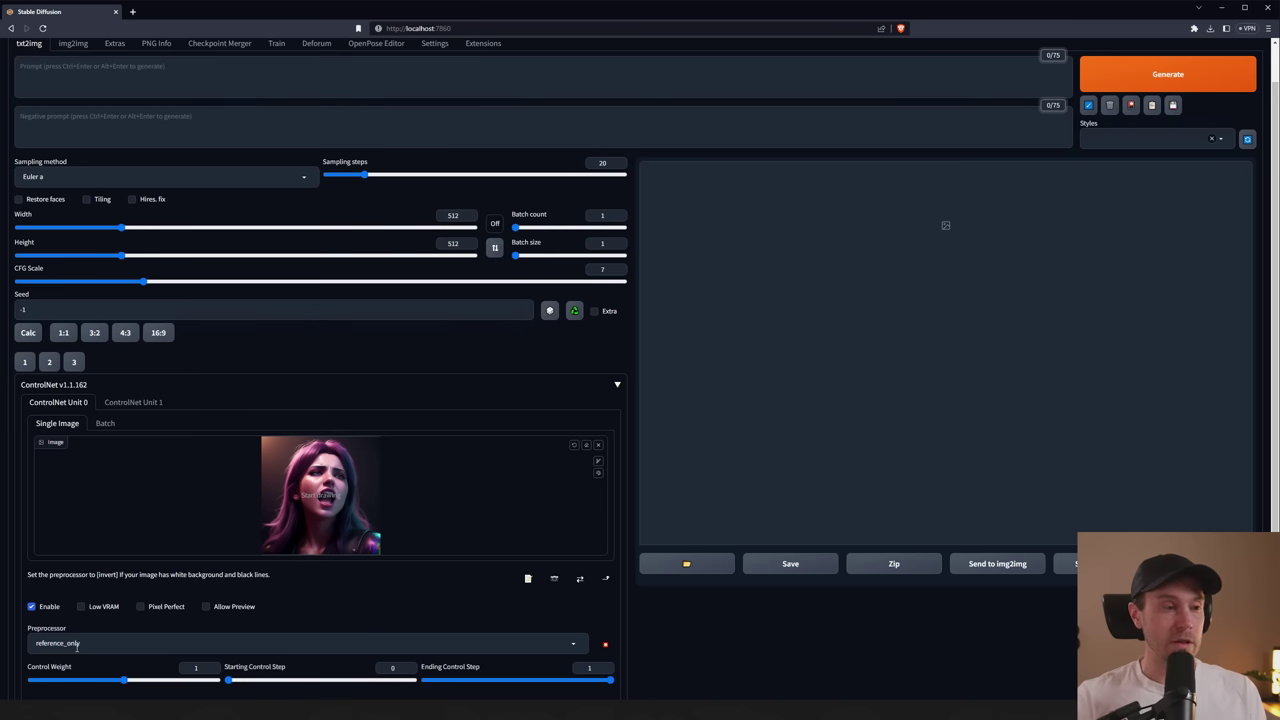
scroll(197, 396, up, 1)
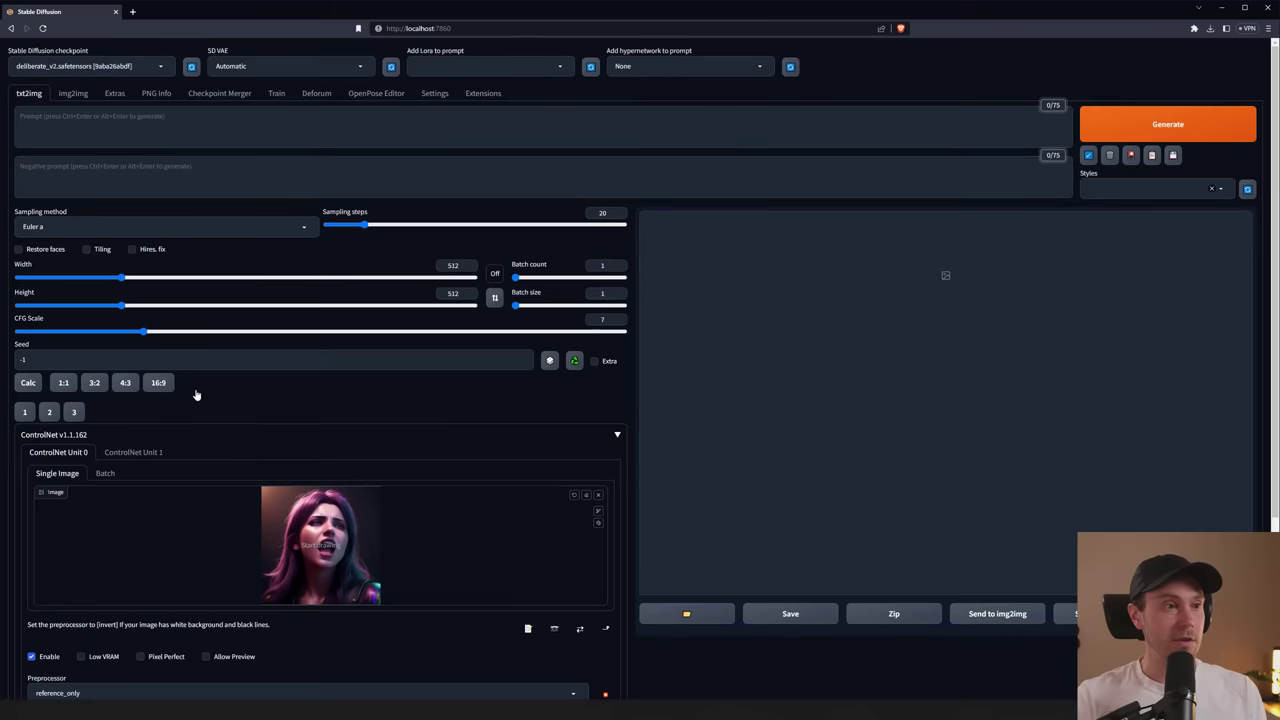
Write the prompt (woman smiling:1.2) with Default_Negative and Digital/Oil Painting styles applied
click(164, 132)
text(woman smilin)
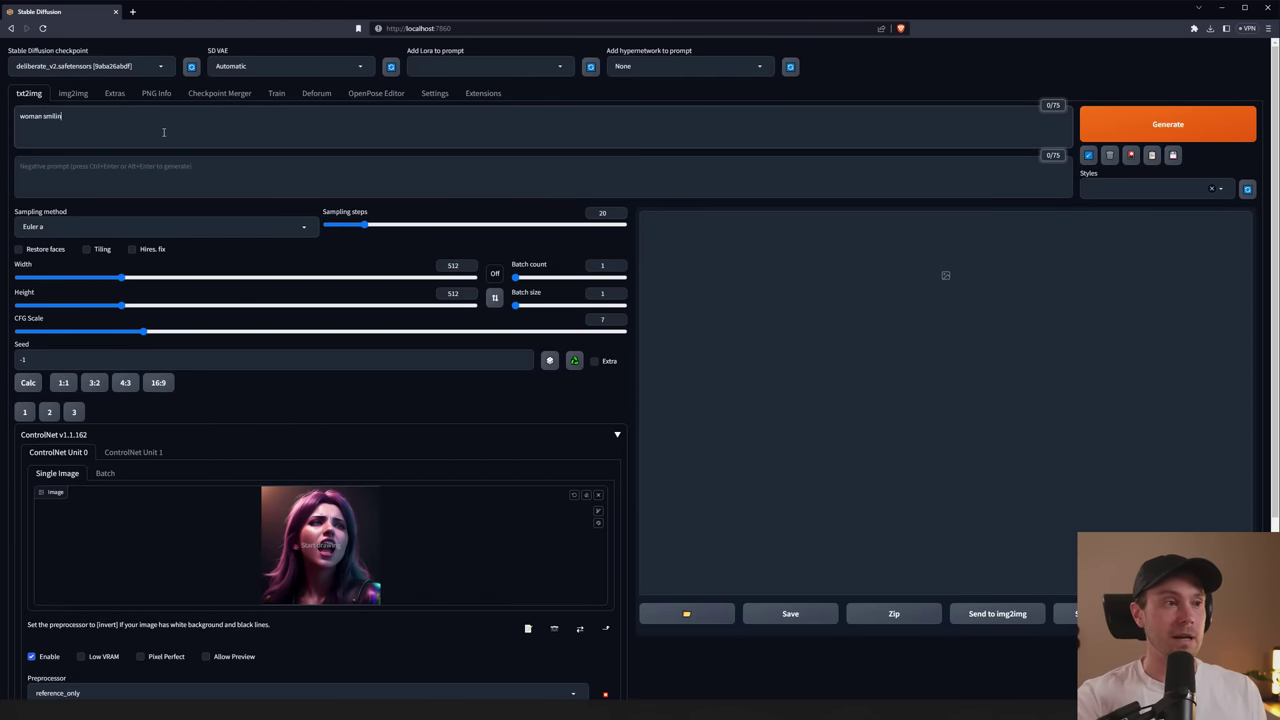
text(g)
click(1223, 190)
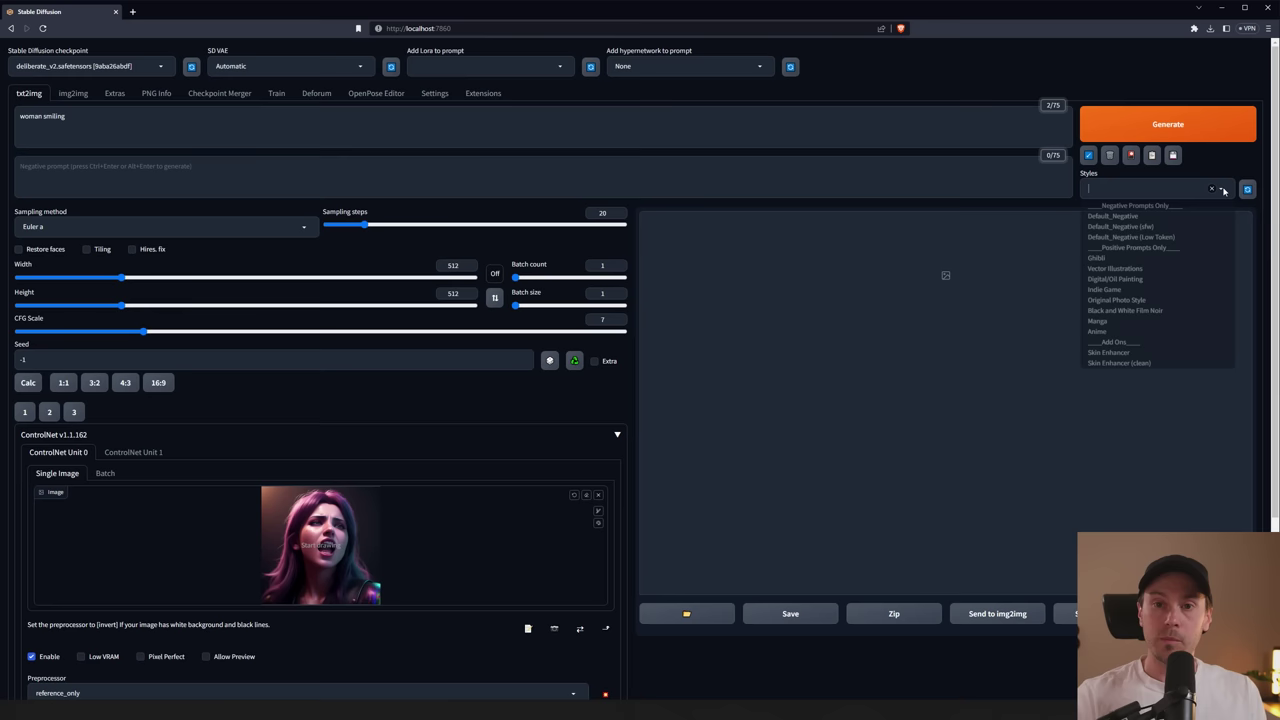
click(1130, 216)
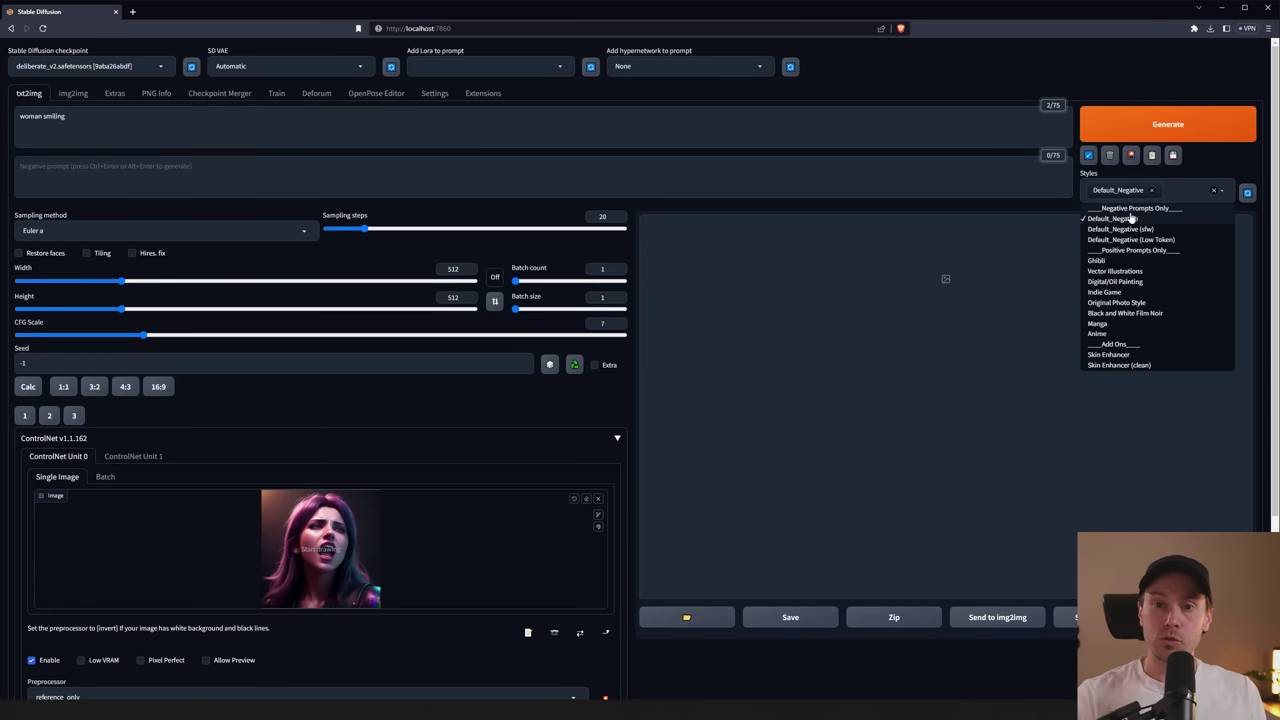
click(1122, 282)
click(139, 132)
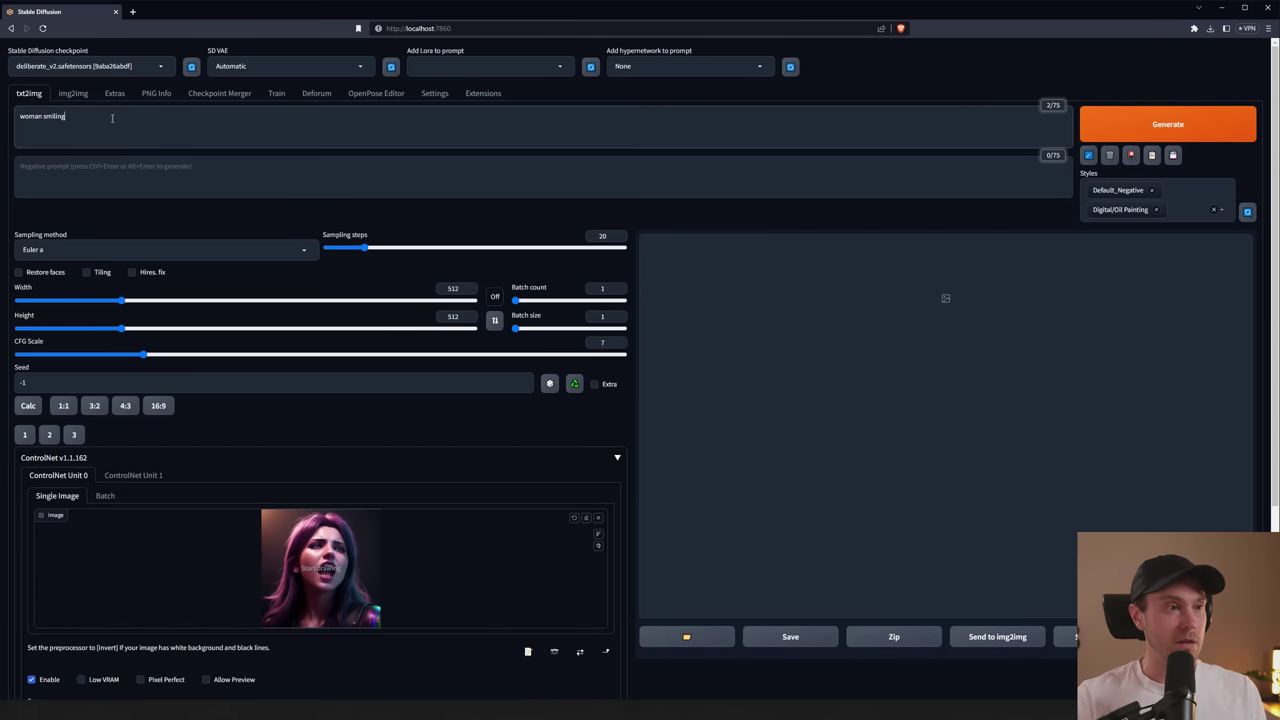
key(ctrl+a)
key(ctrl+Up)
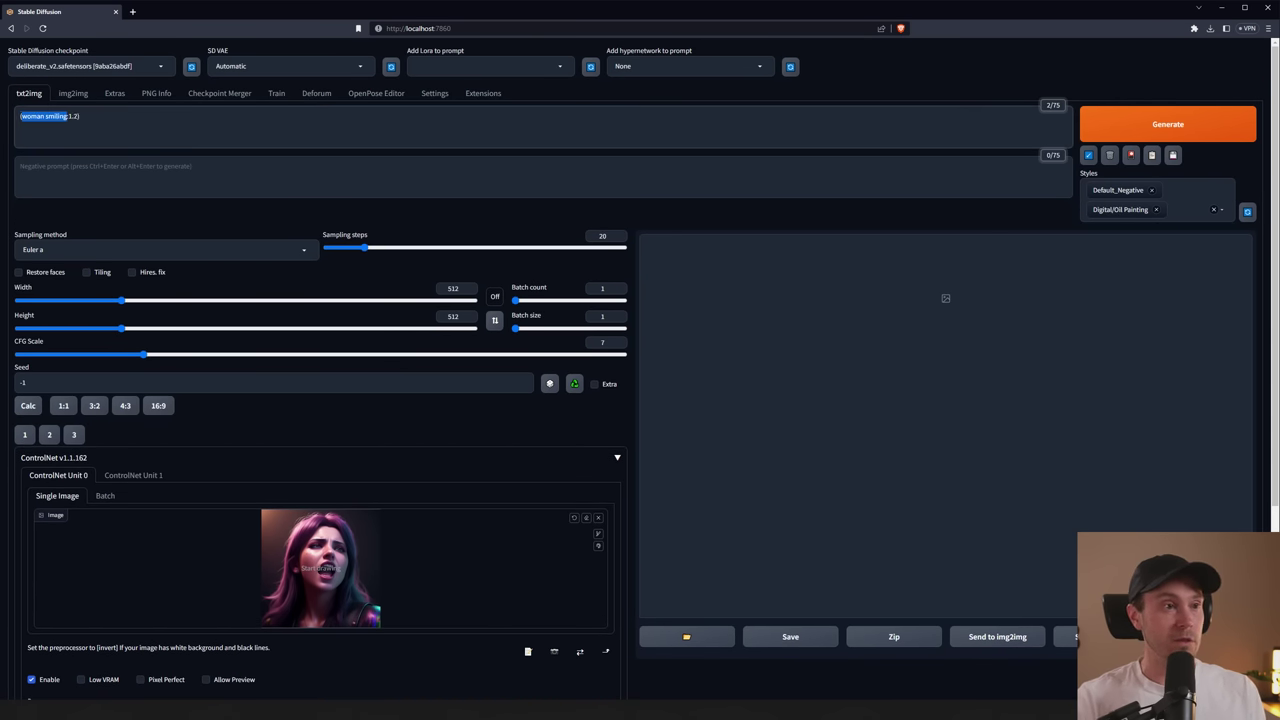
click(115, 124)
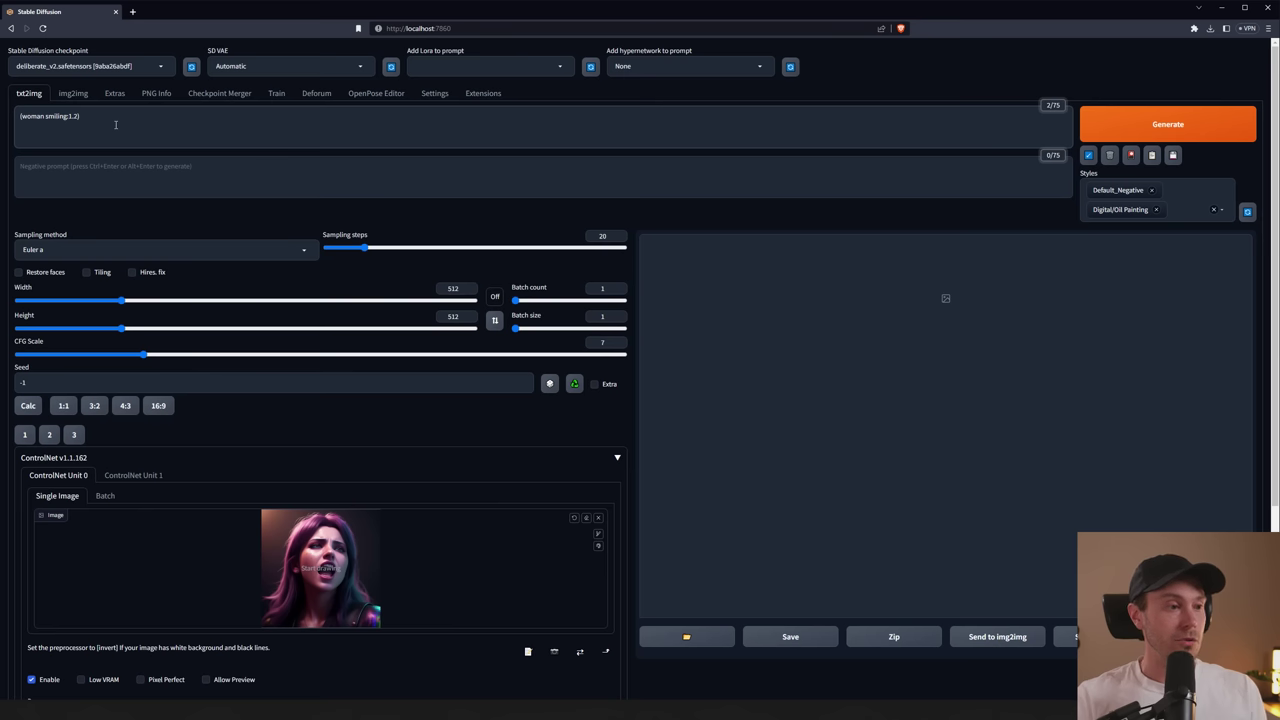
drag(106, 125, 18, 118)
click(133, 123)
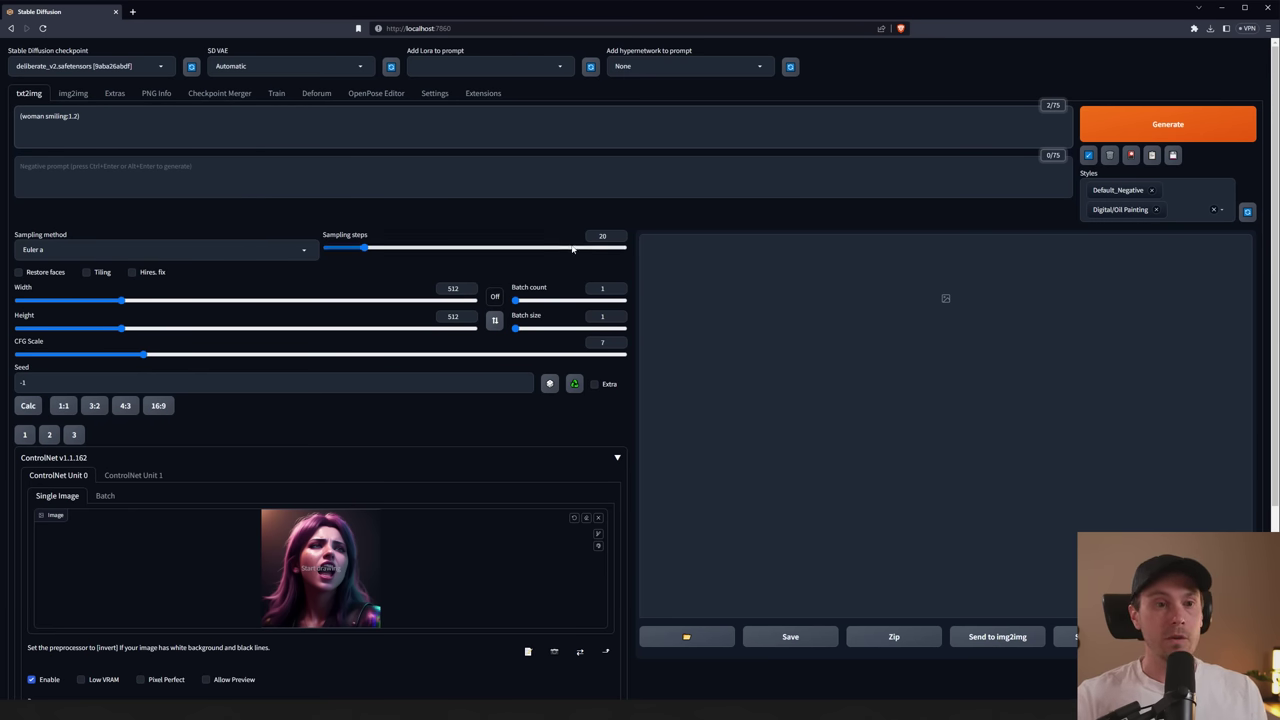
Set sampling steps to 25 and batch count to 4, then generate
drag(365, 247, 375, 247)
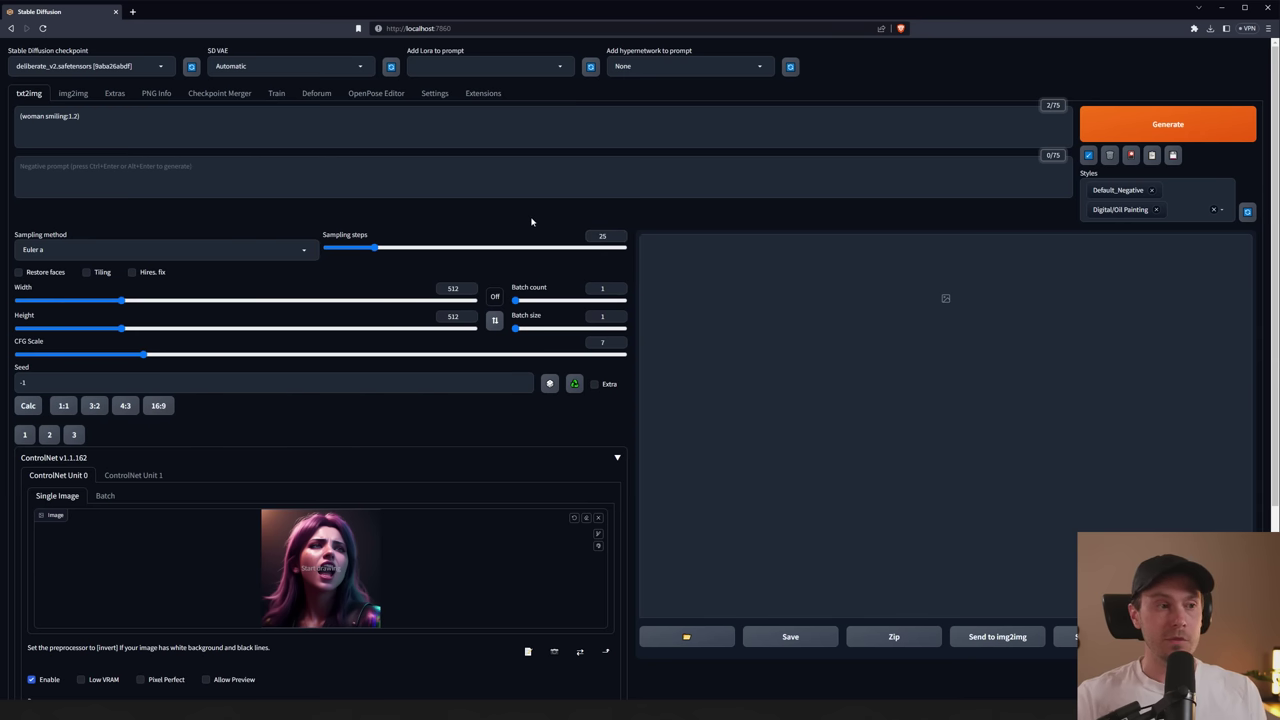
drag(614, 300, 519, 300)
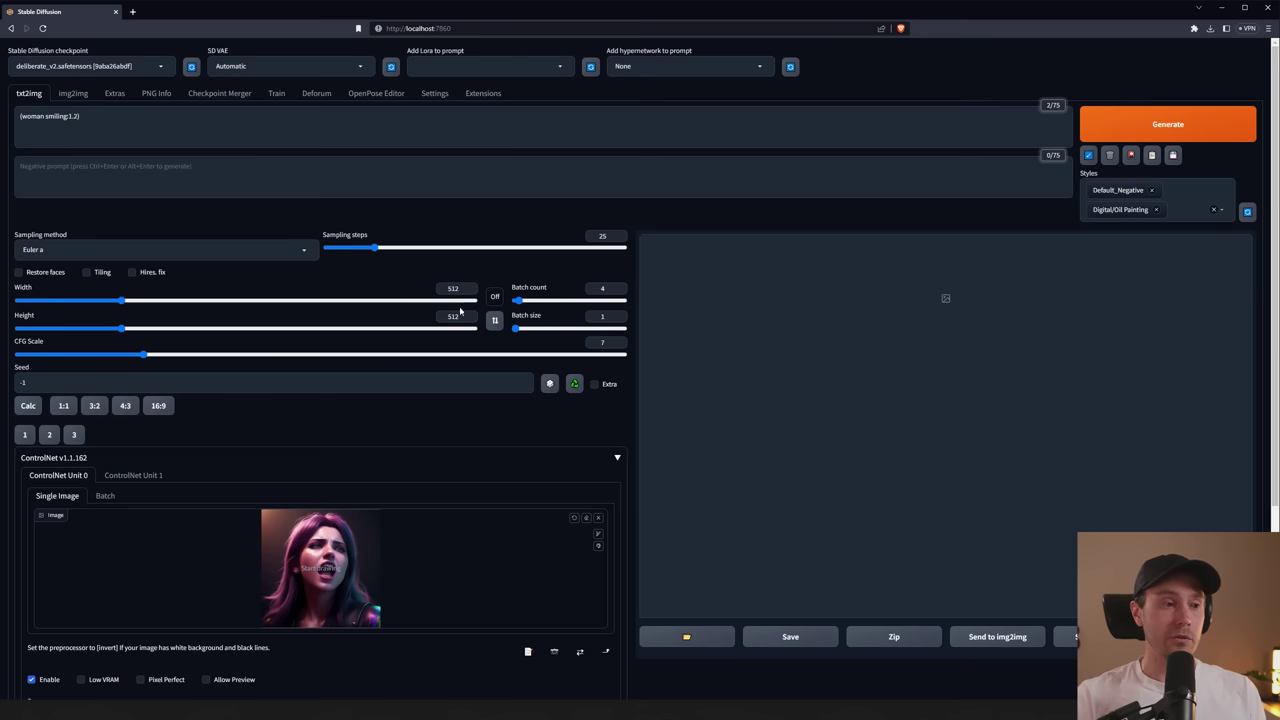
click(1135, 126)
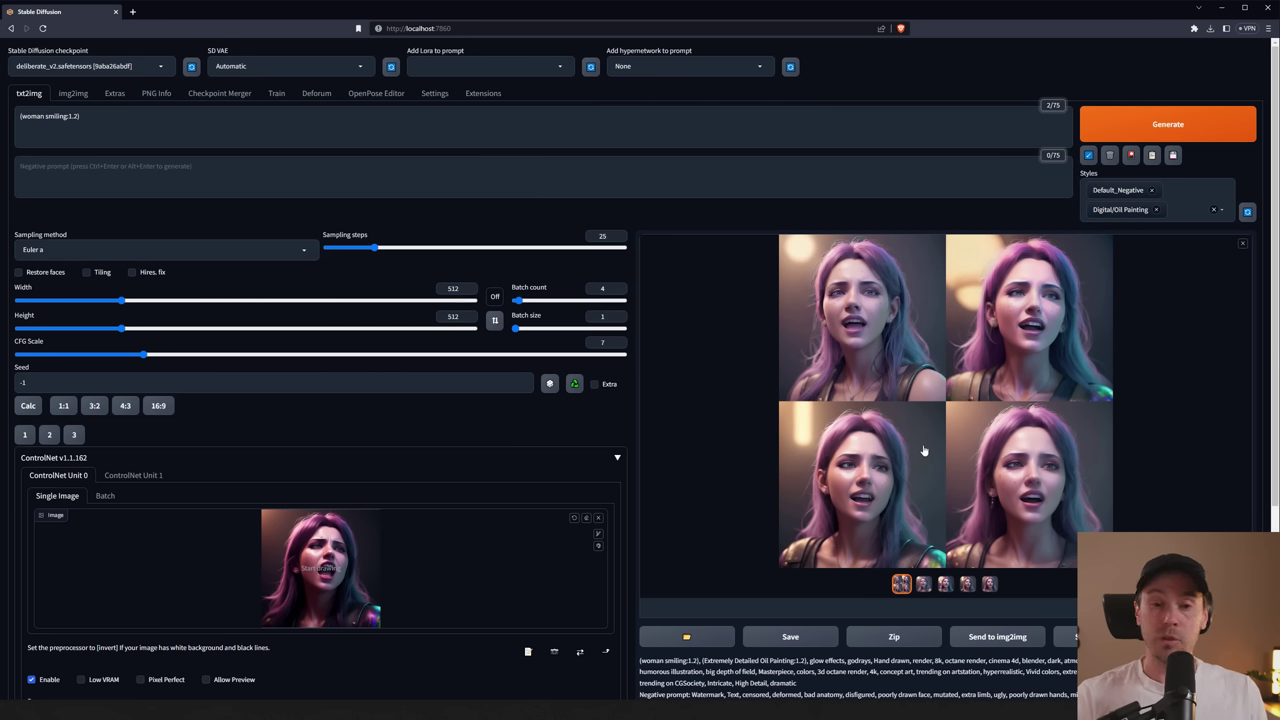
click(924, 451)
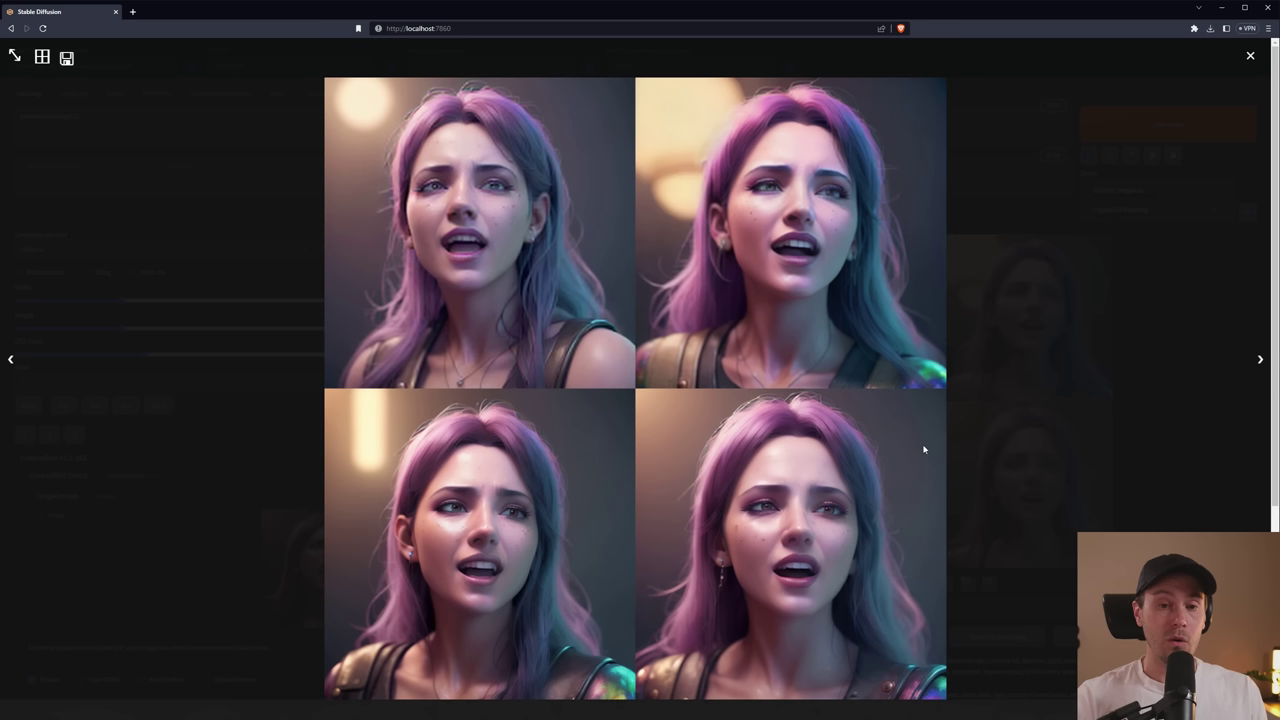
click(913, 452)
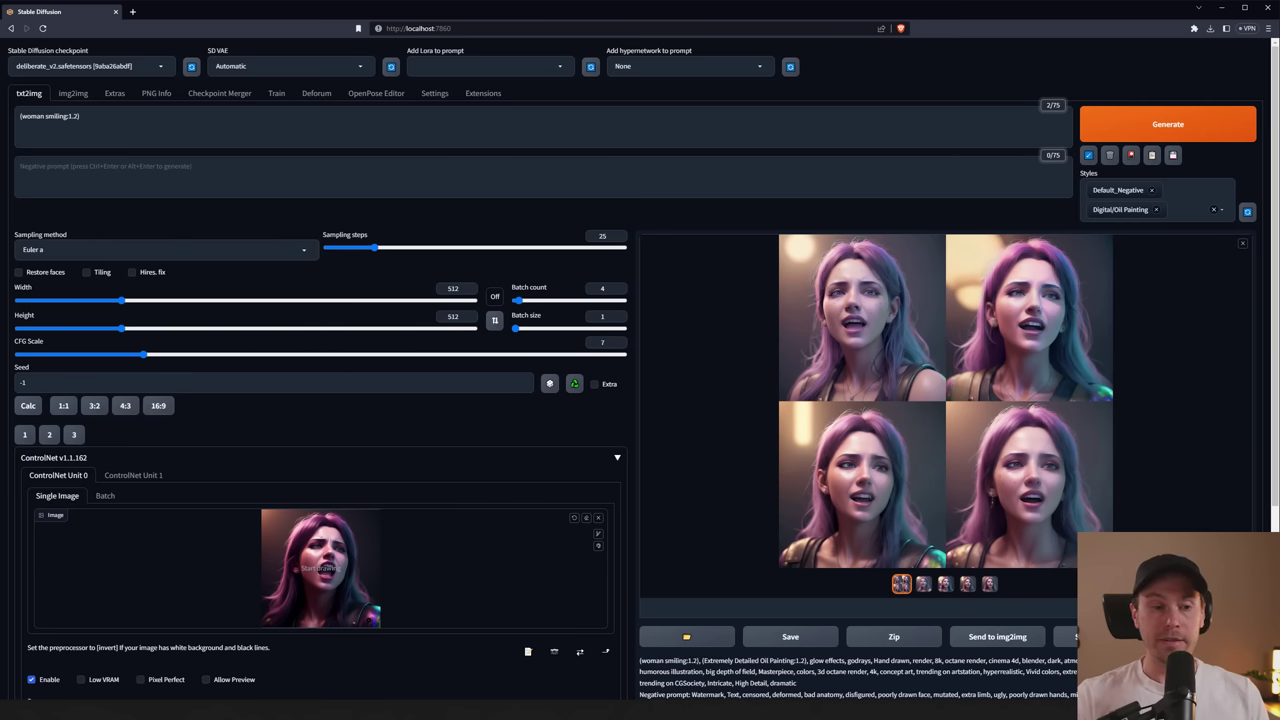
Read the latest comments in discussion #1236 about blurring fixes in version 1.1.162
click(916, 460)
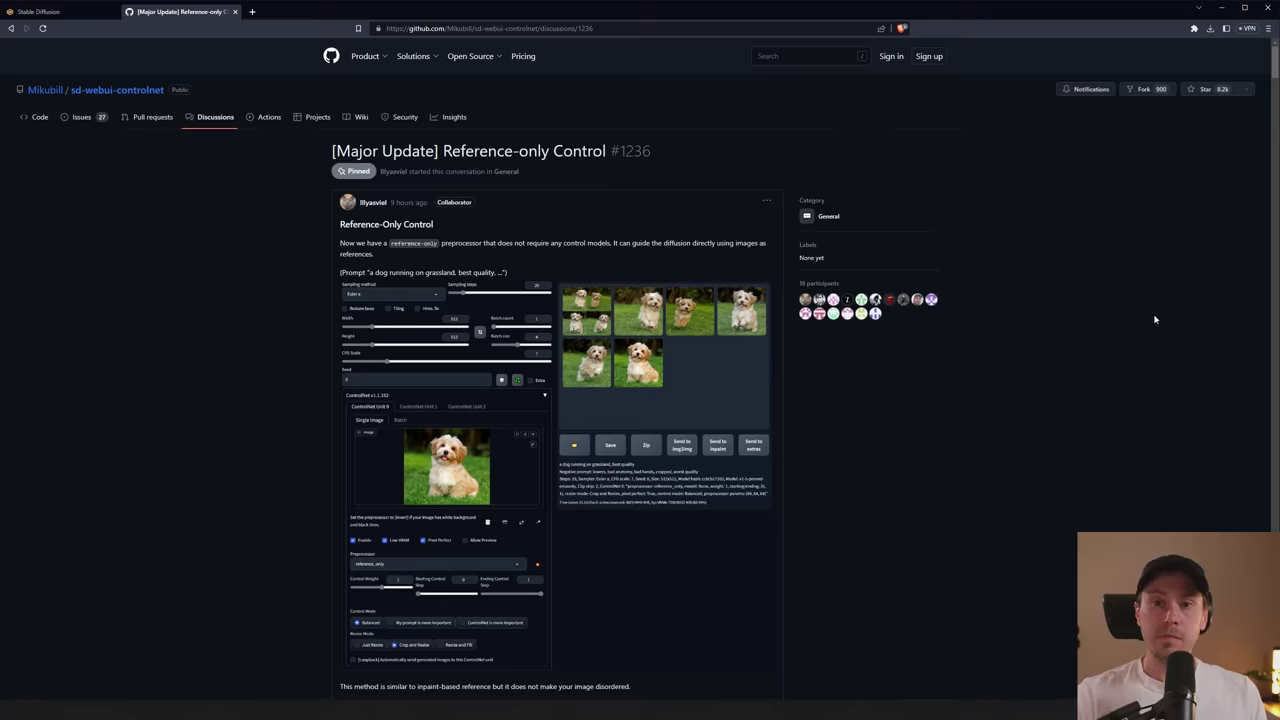
scroll(1151, 300, down, 15)
scroll(558, 380, down, 20)
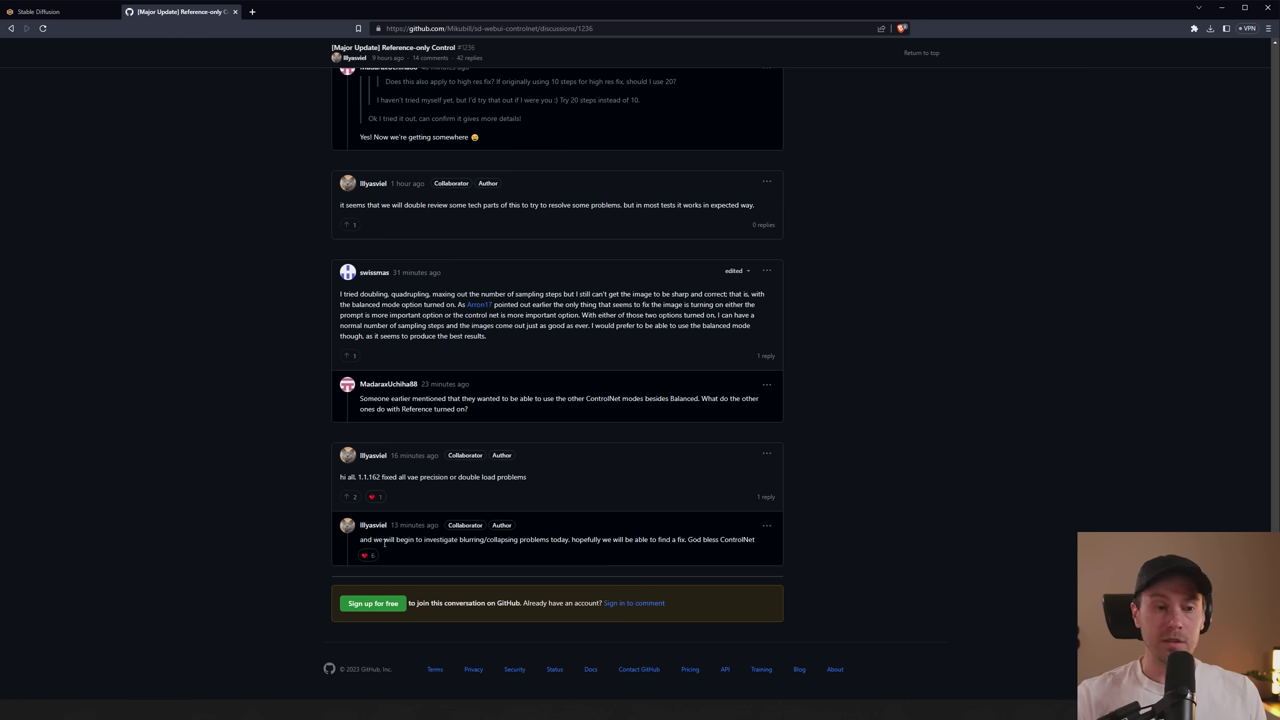
drag(456, 540, 722, 543)
click(722, 543)
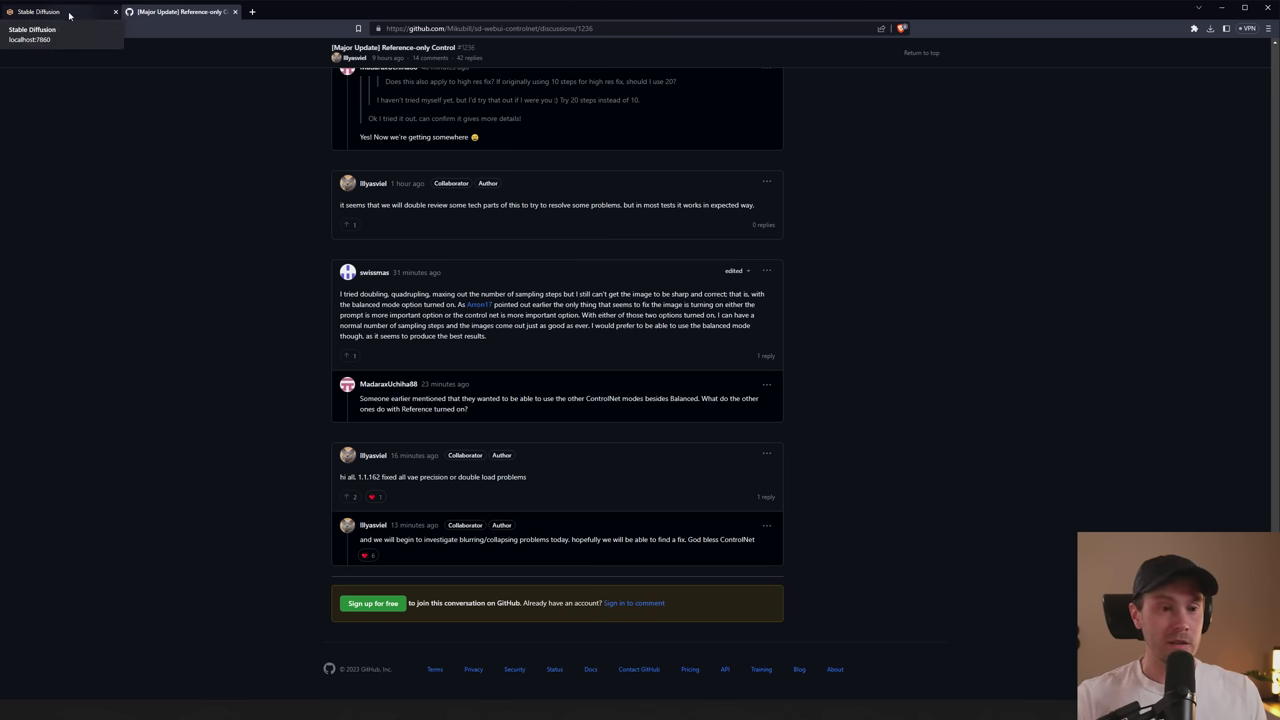
click(66, 12)
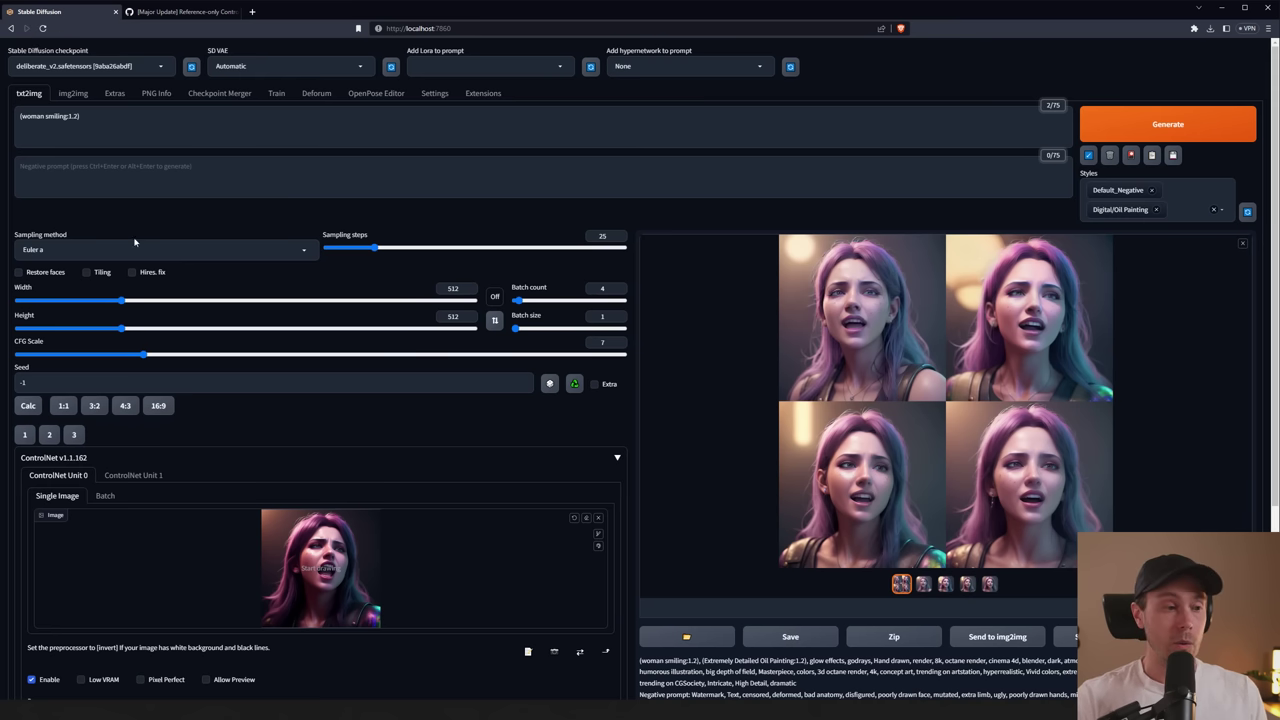
scroll(283, 427, down, 3)
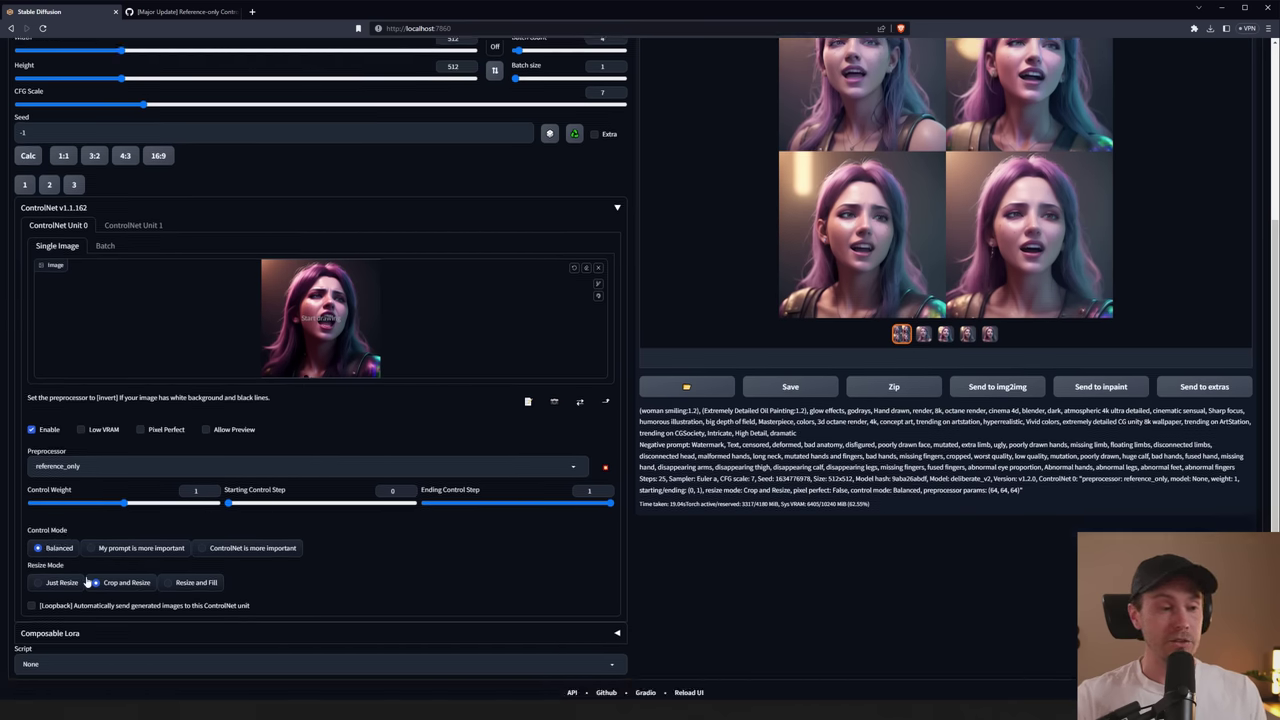
click(104, 549)
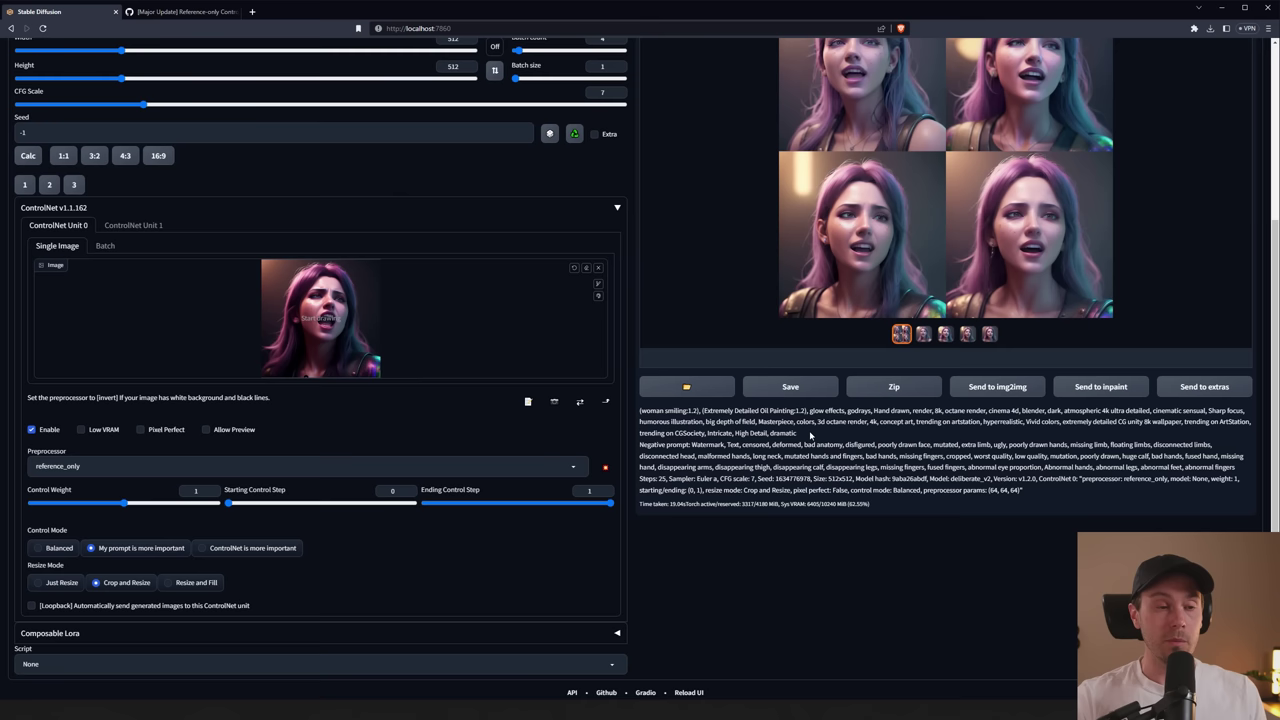
scroll(810, 432, up, 3)
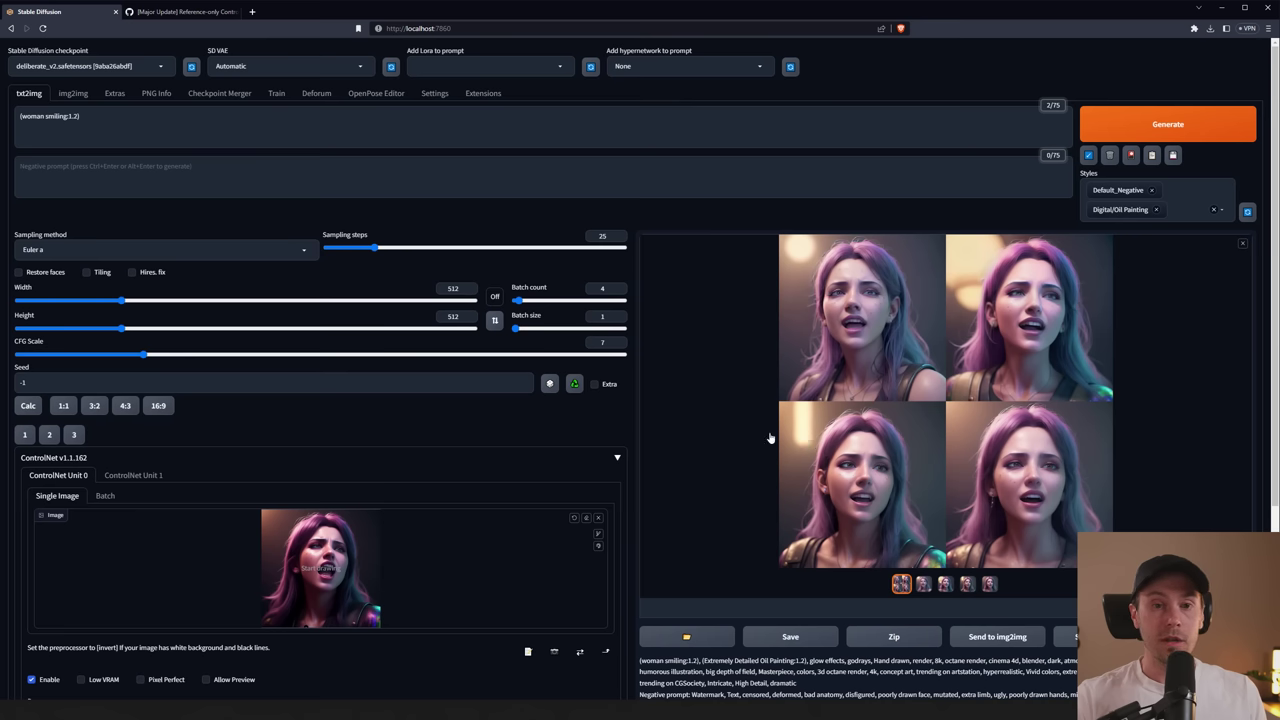
click(575, 385)
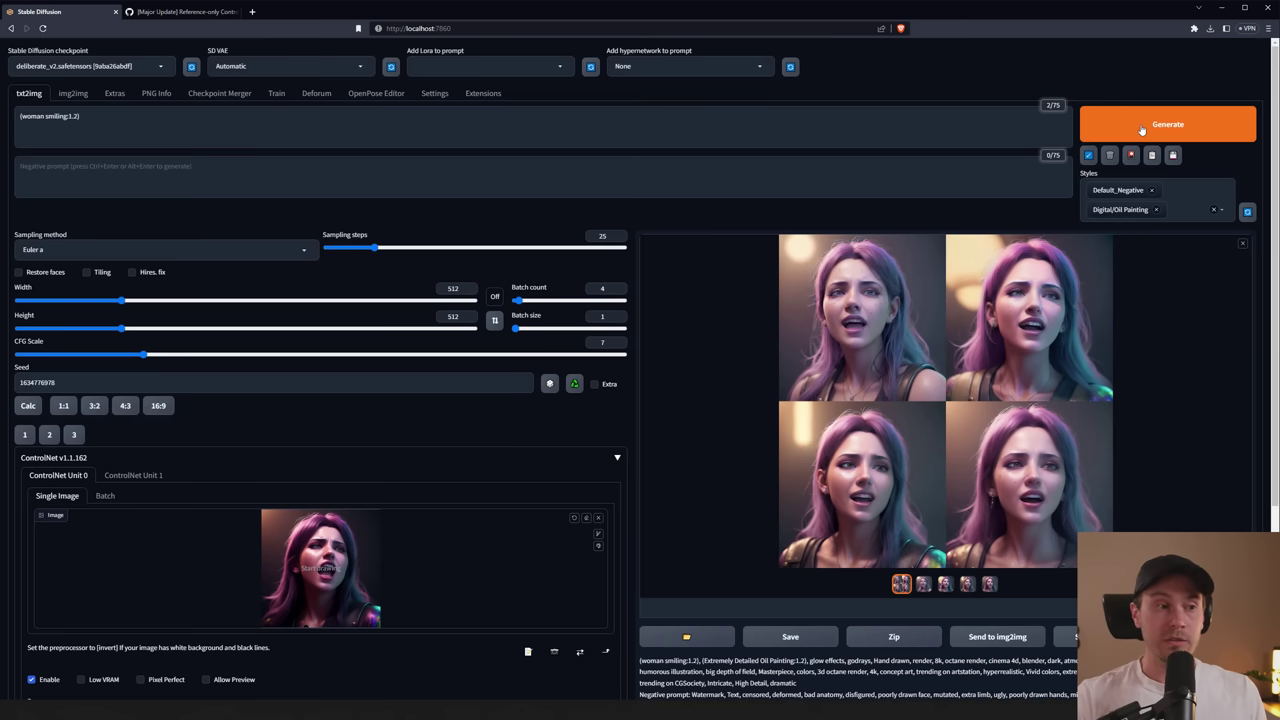
click(1165, 124)
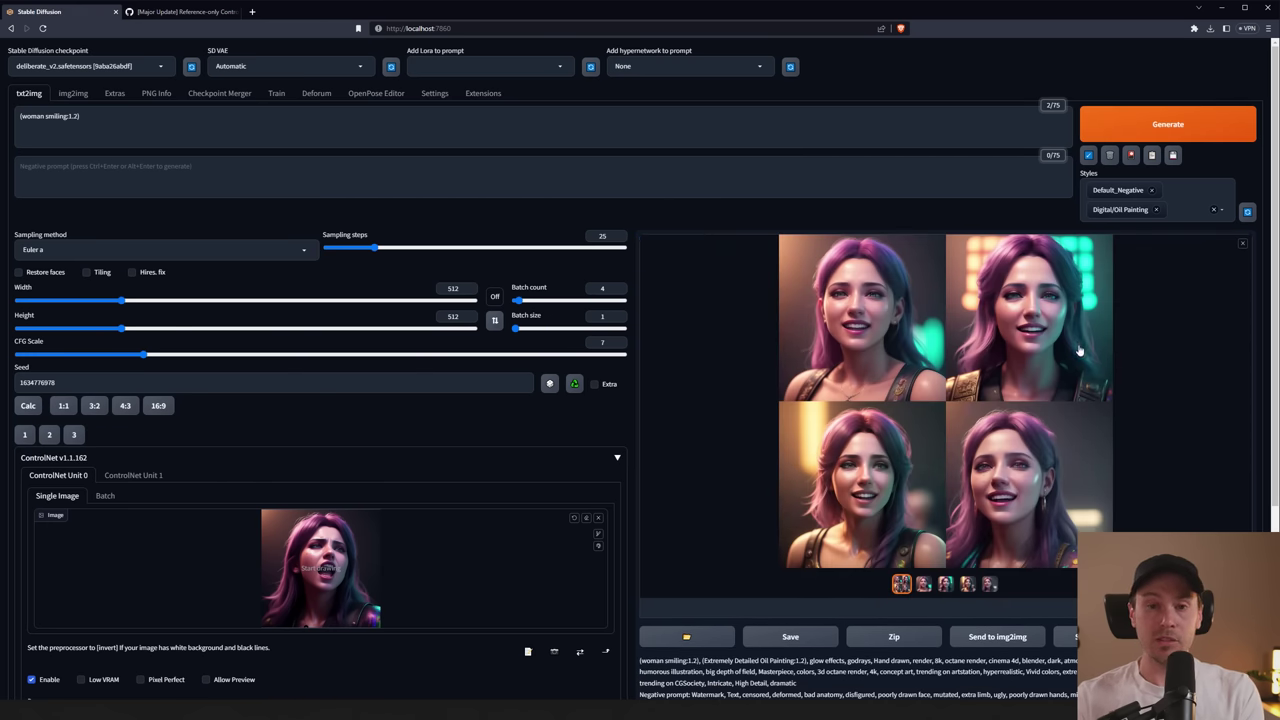
Compare the enlarged smiling results against the original reference image, then close both views
click(1023, 386)
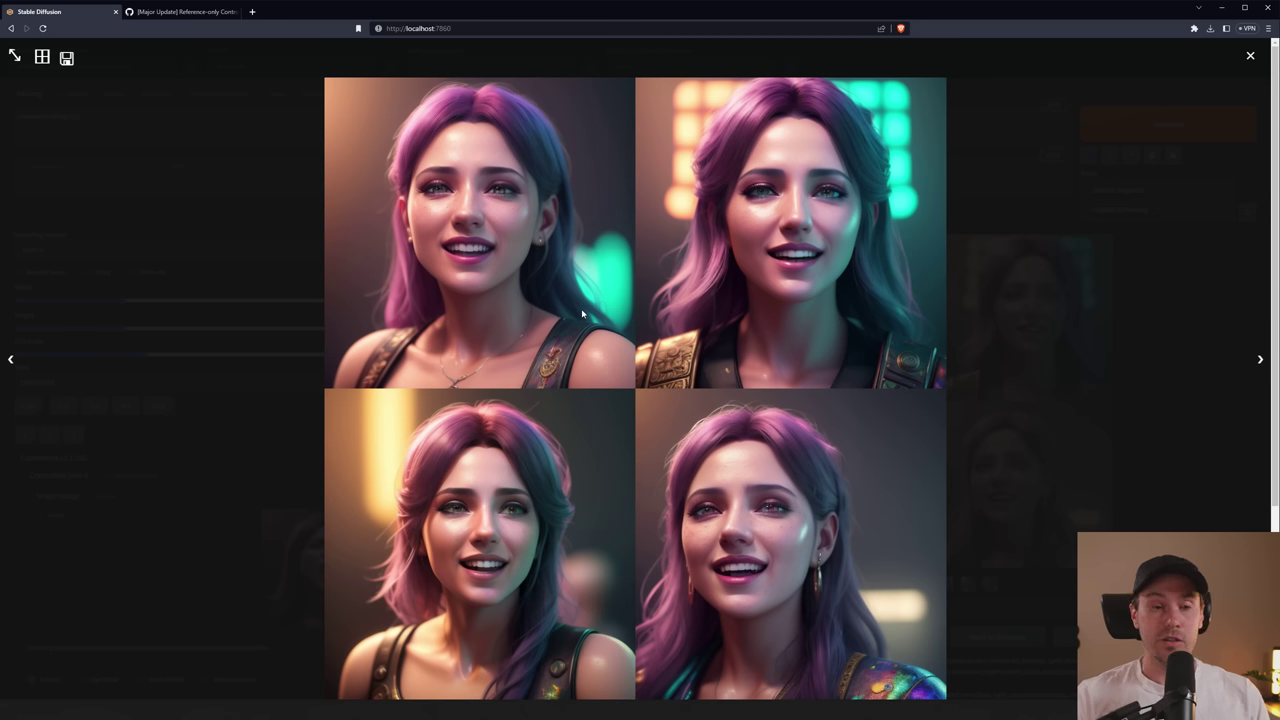
drag(0, 181, 134, 181)
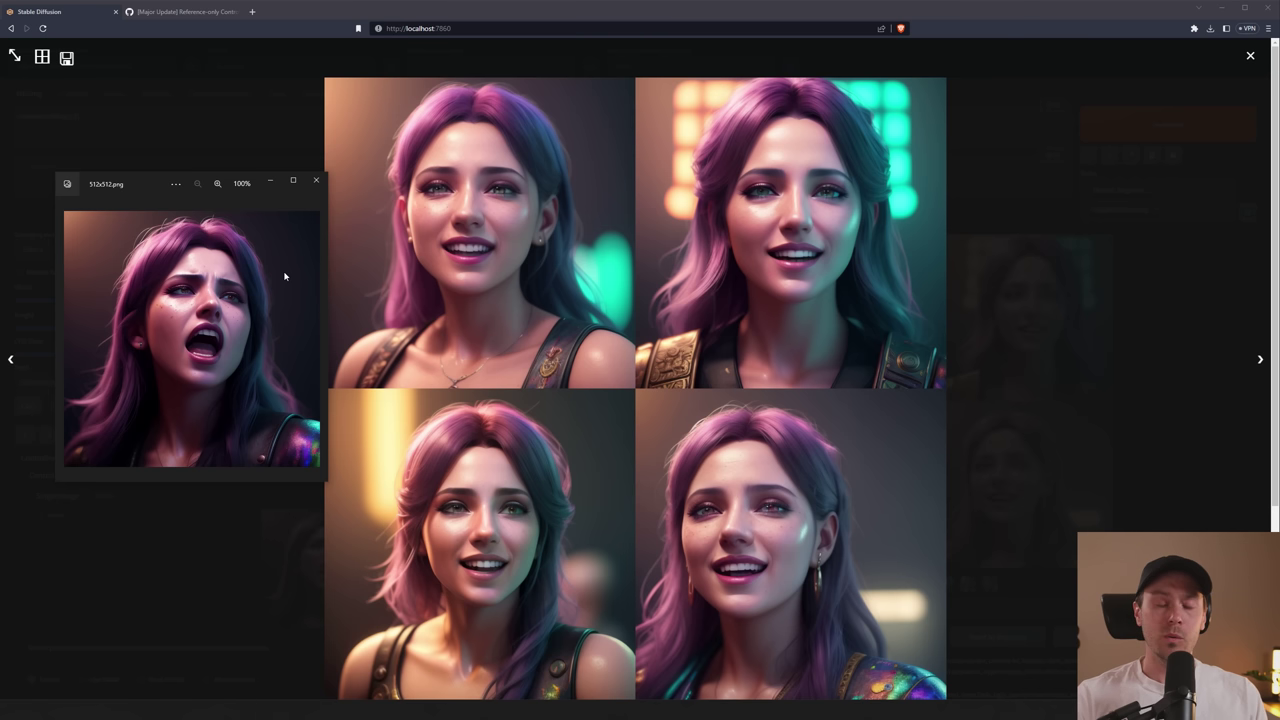
click(315, 182)
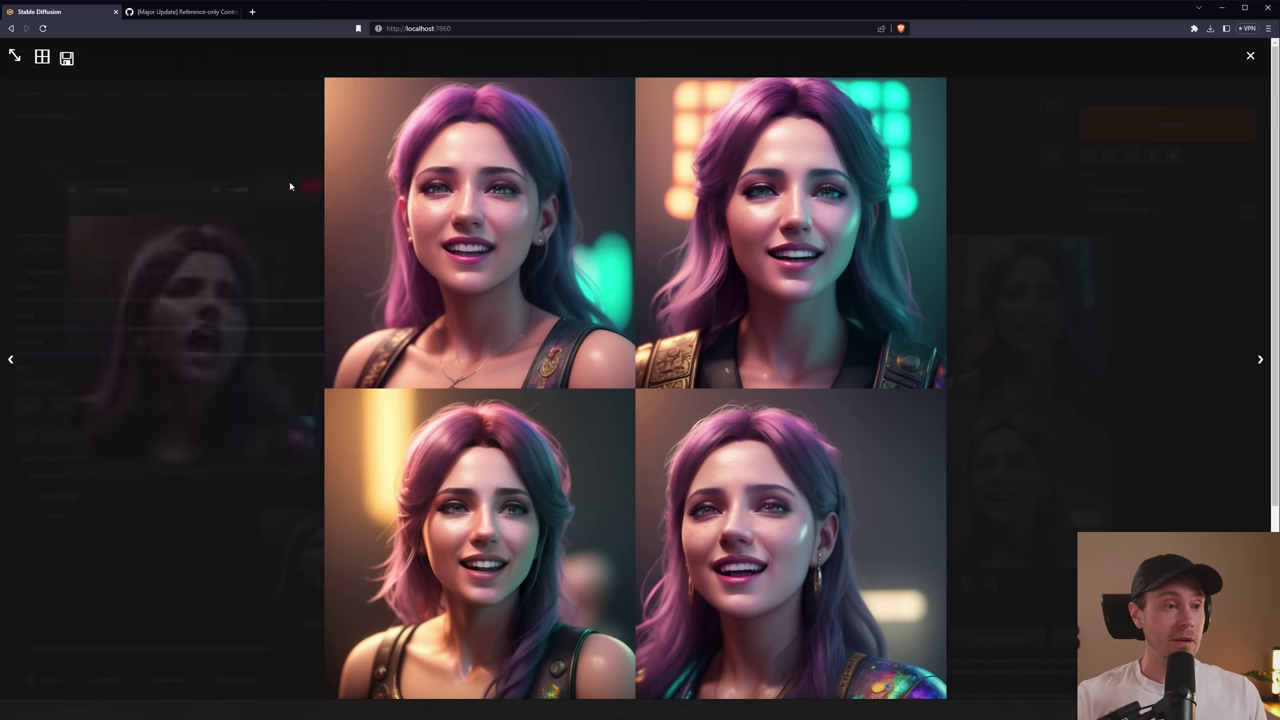
click(21, 194)
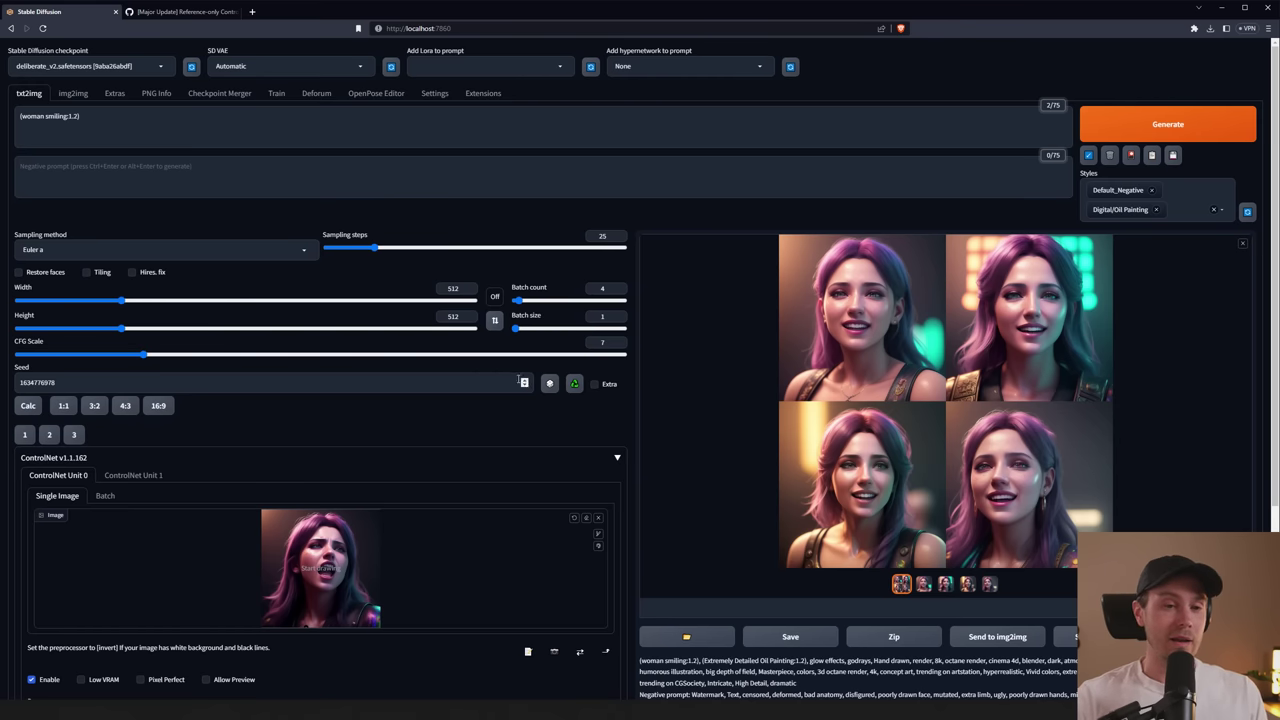
scroll(516, 388, down, 1)
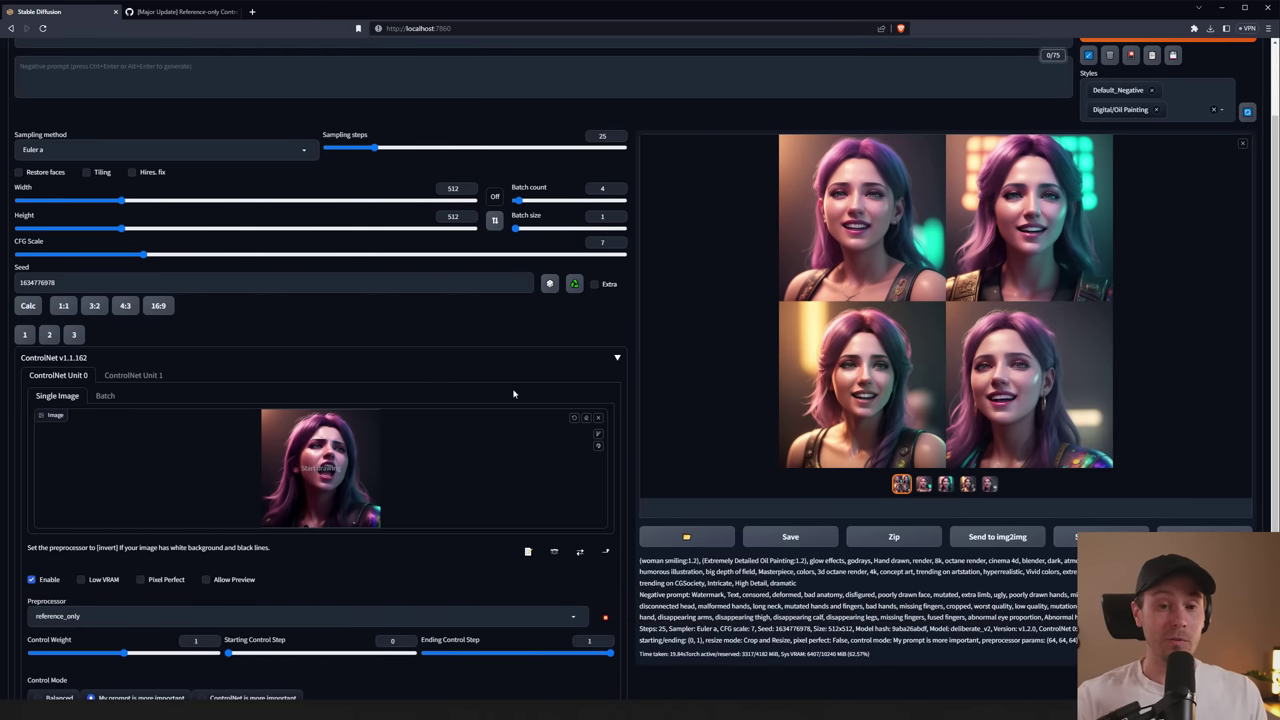
scroll(510, 395, down, 1)
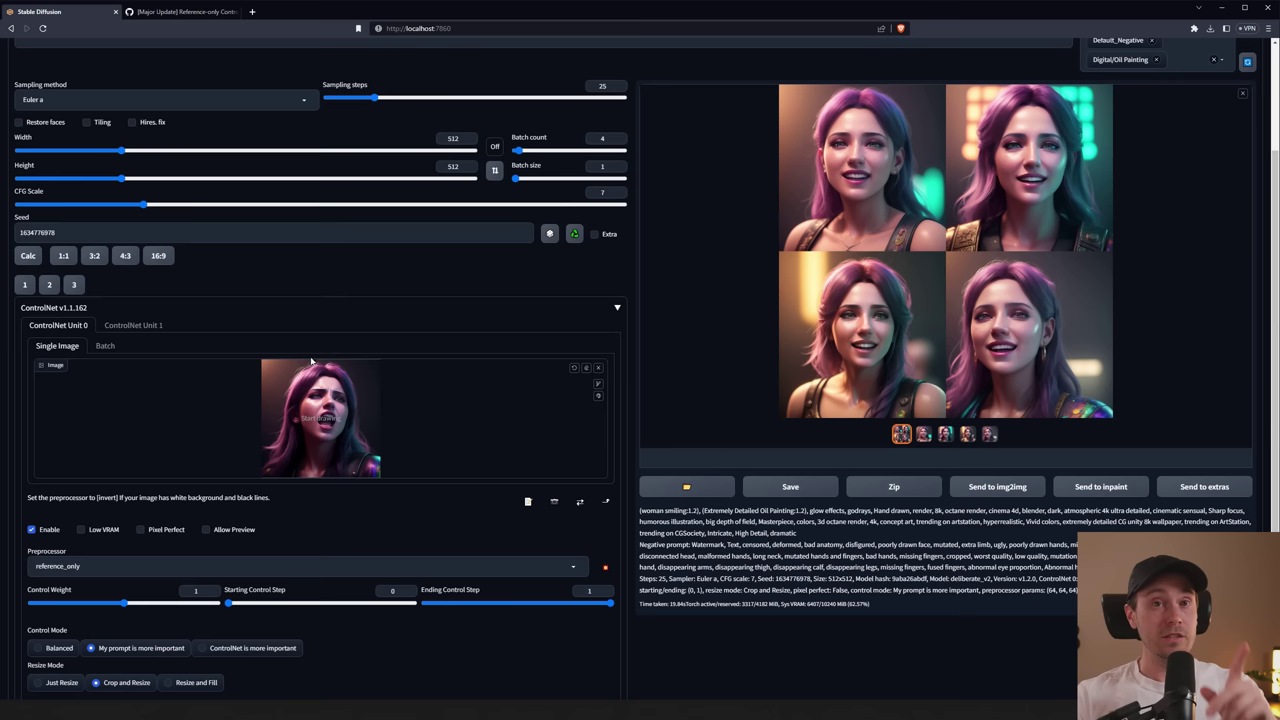
Load the OpenPose skeleton into ControlNet Unit 1, enable it, and select control_v11p_sd15_openpose
click(140, 326)
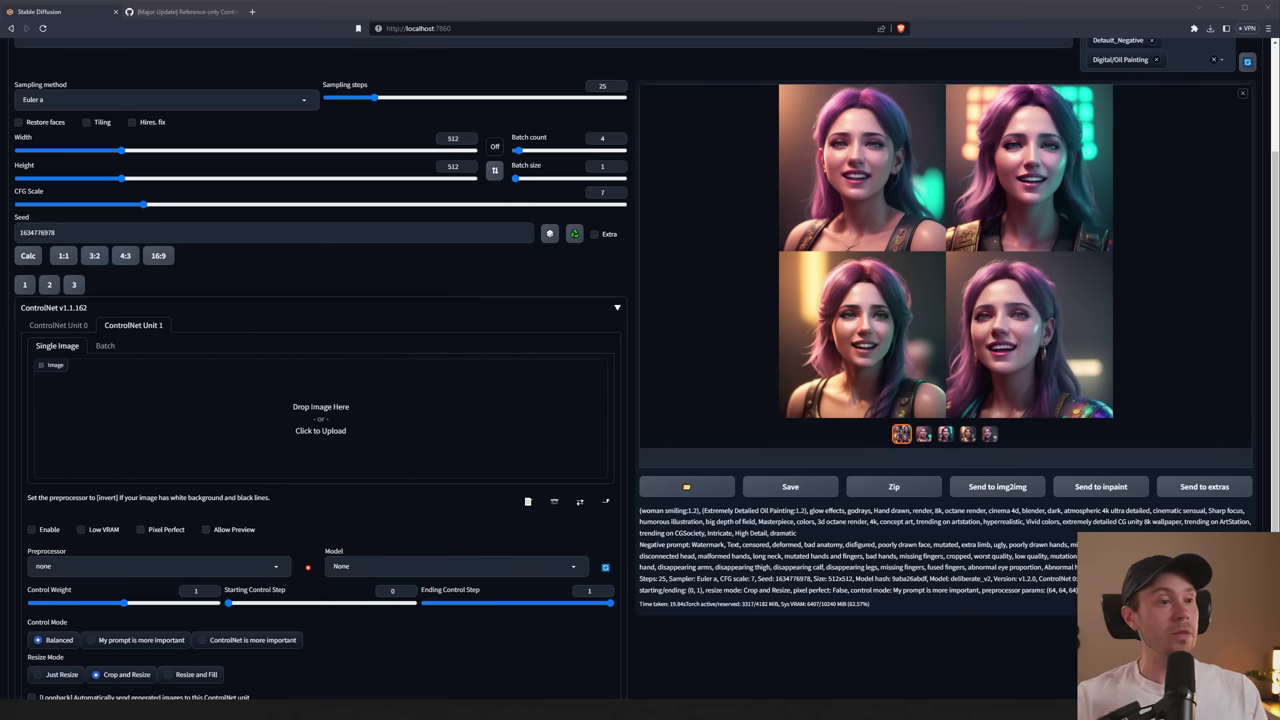
drag(410, 356, 330, 415)
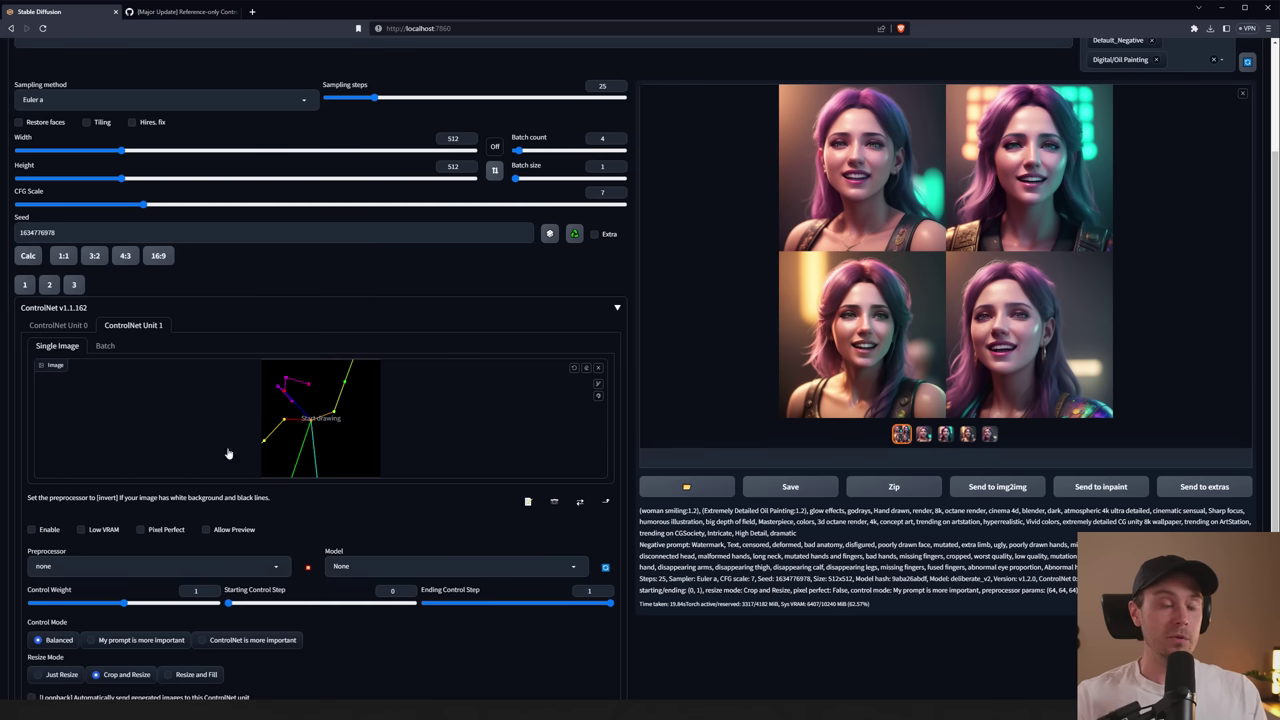
click(31, 529)
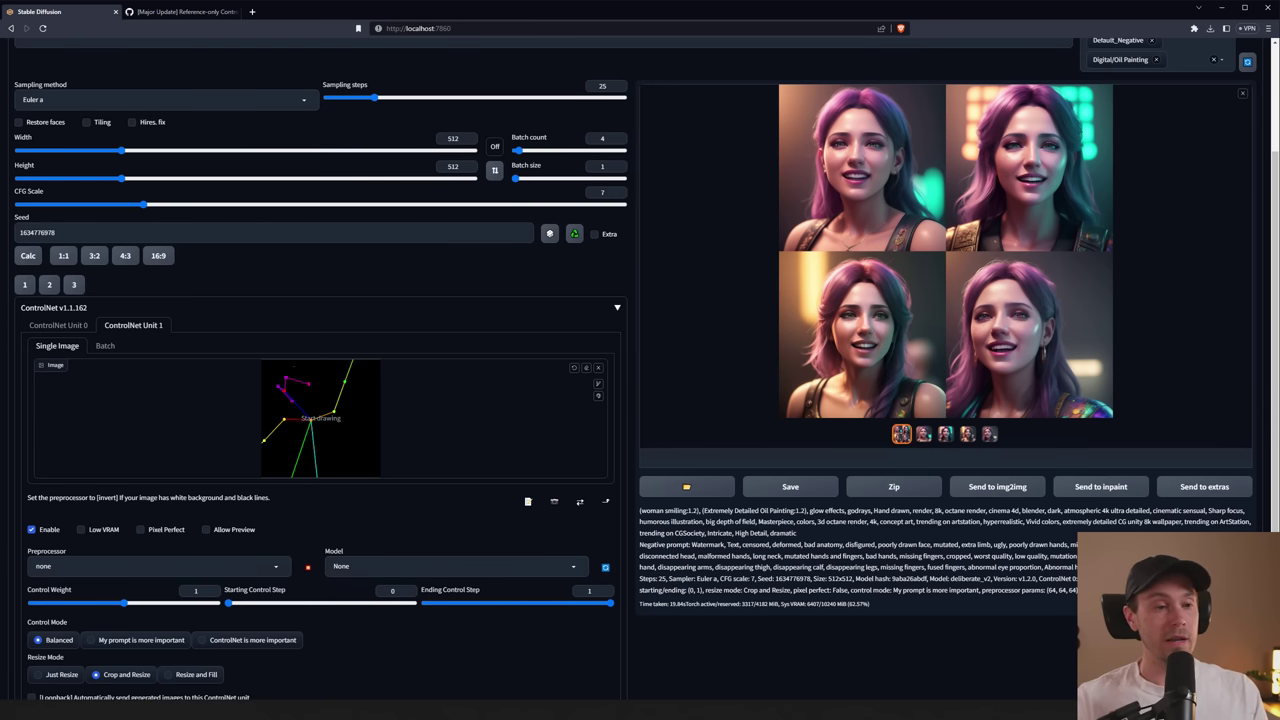
click(365, 566)
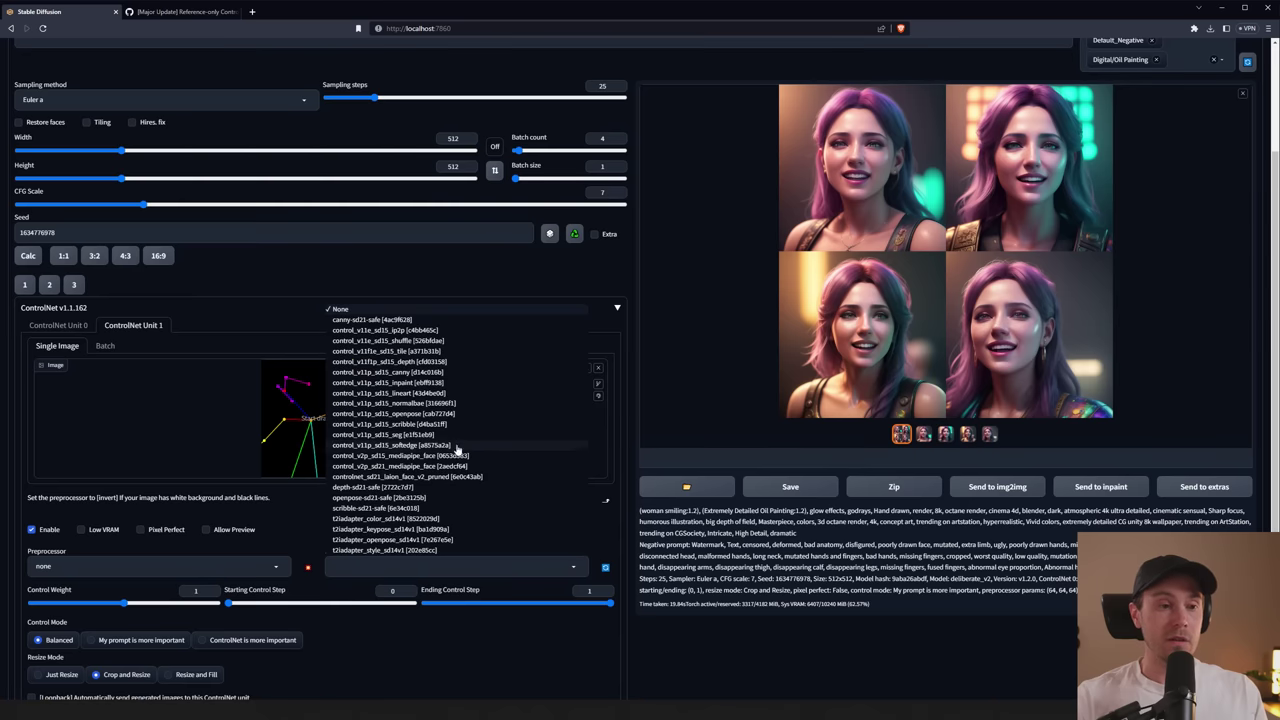
click(455, 413)
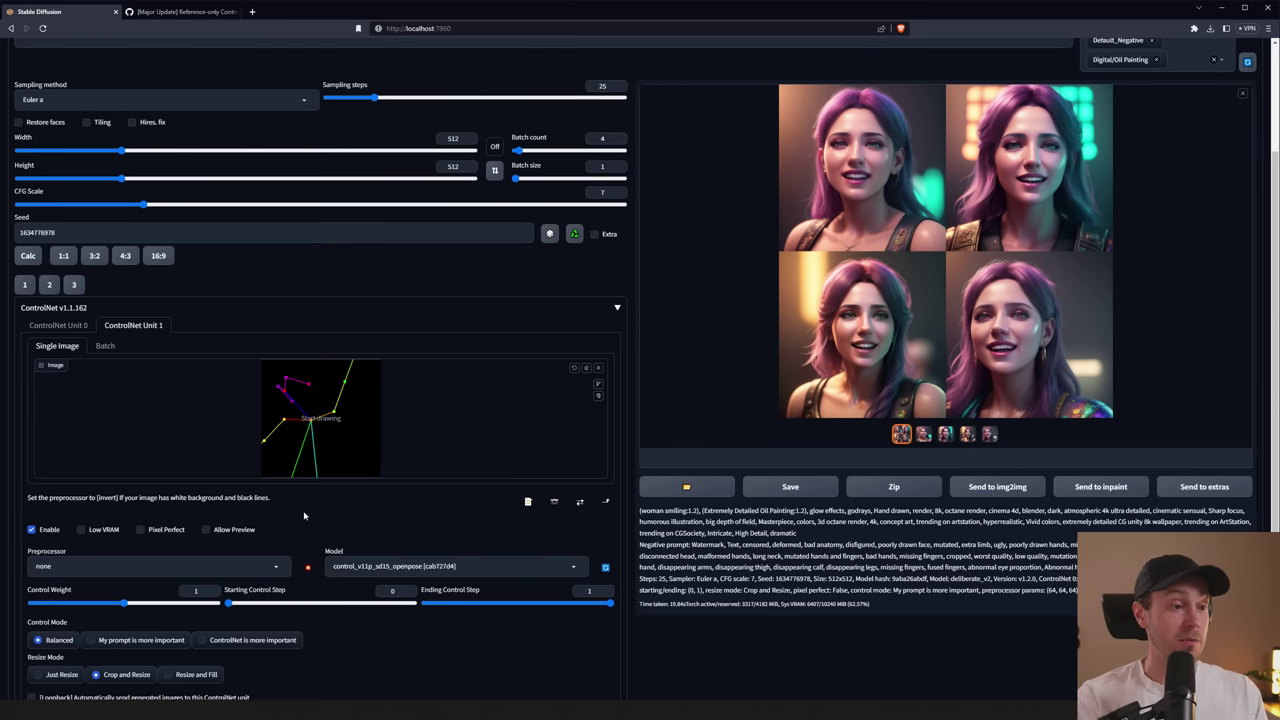
key(ctrl+t)
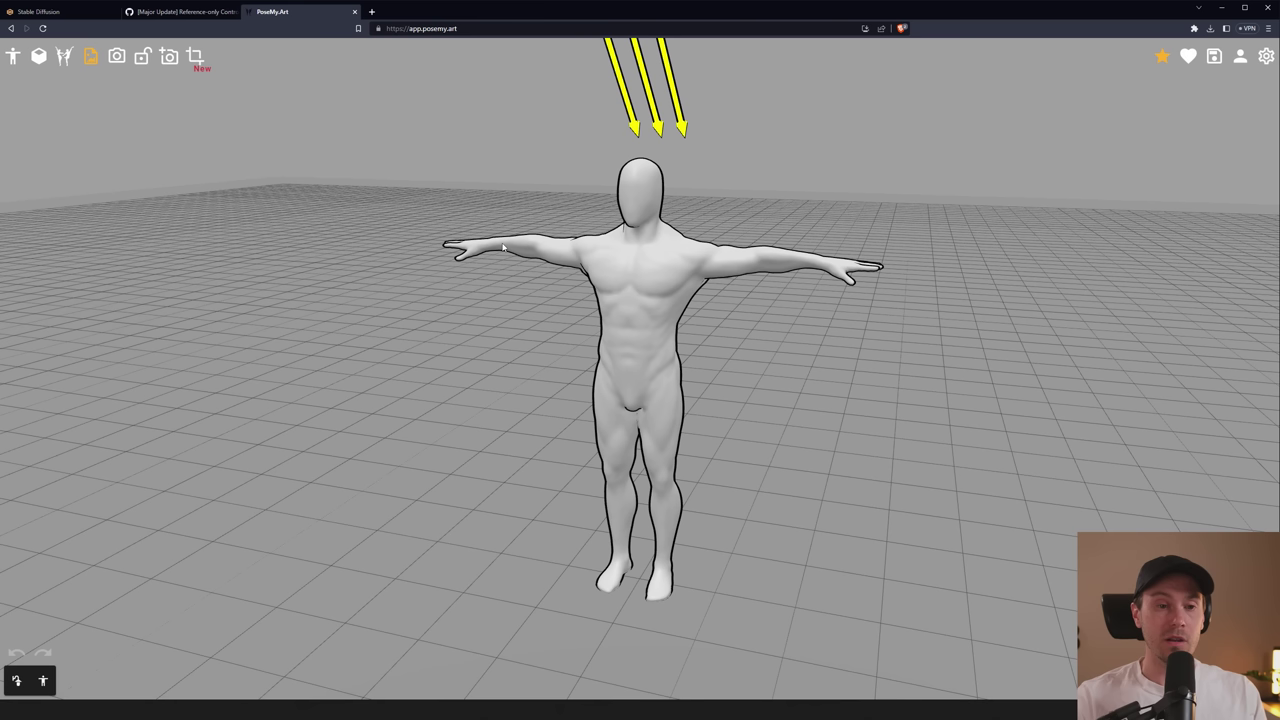
scroll(605, 288, down, 2)
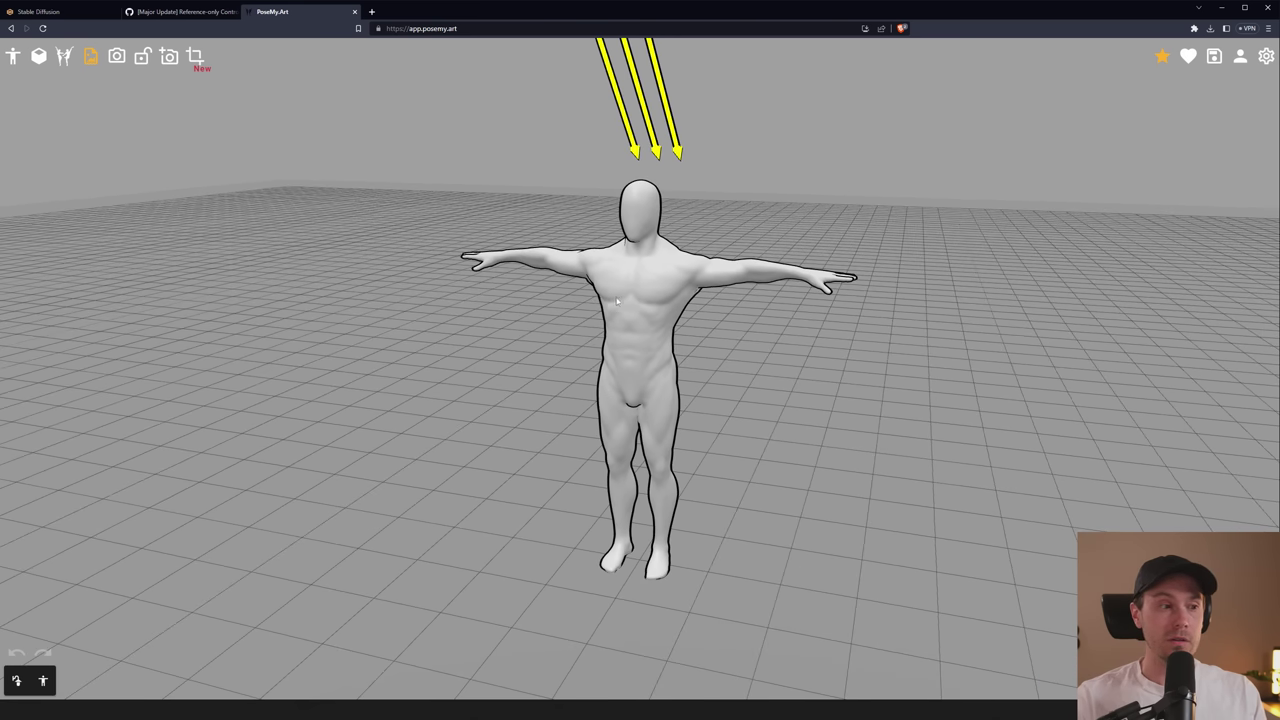
click(195, 56)
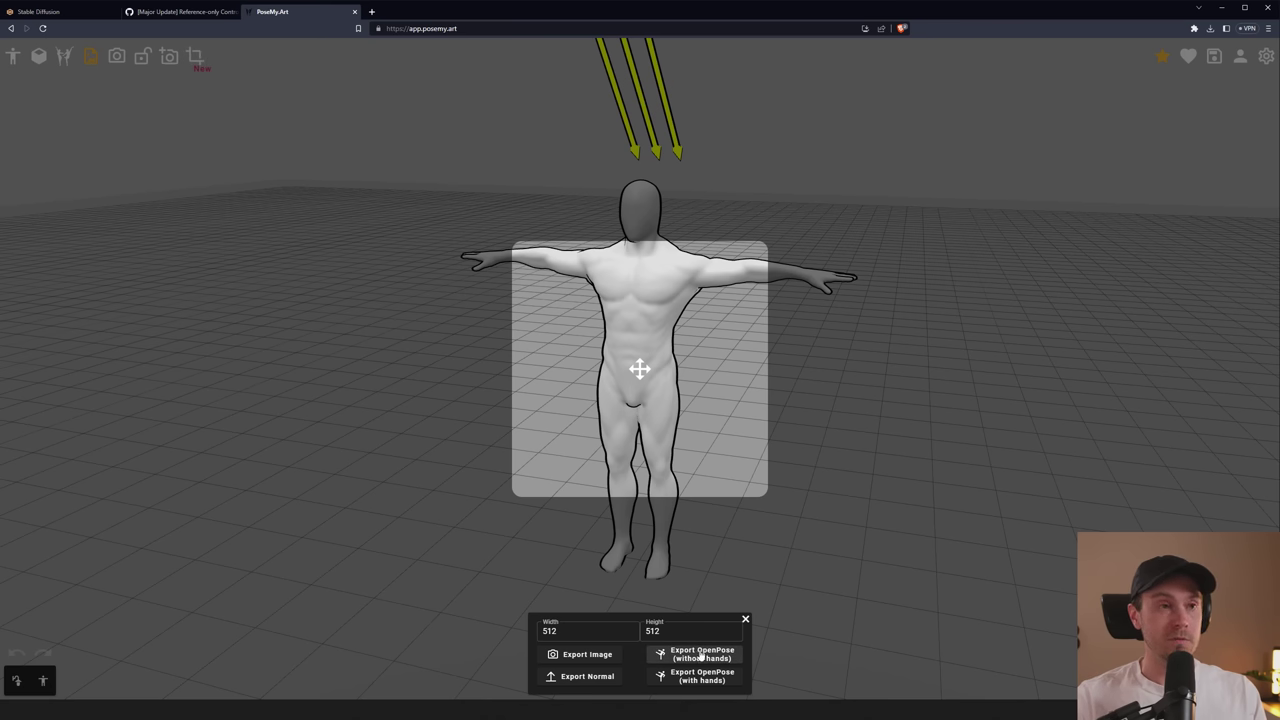
click(354, 11)
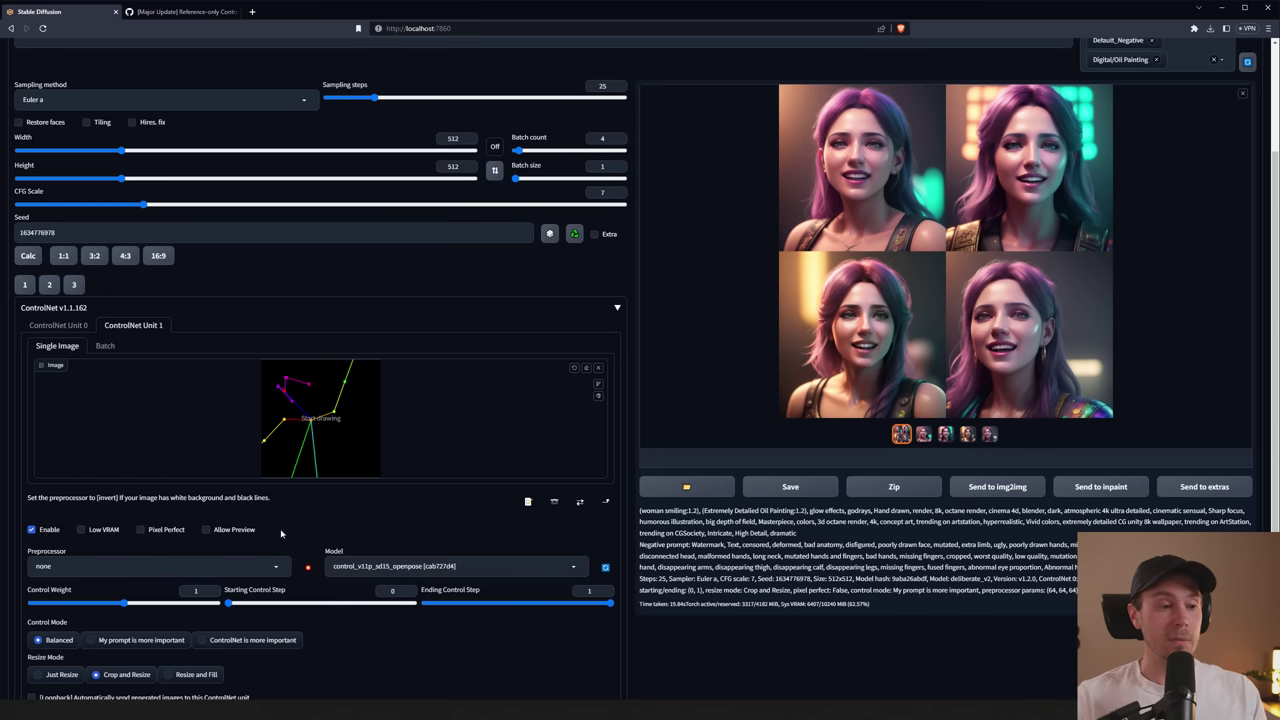
Generate with both ControlNet units, reviewing each unit's image, then view the batch full screen
scroll(281, 533, up, 1)
key(ctrl+Return)
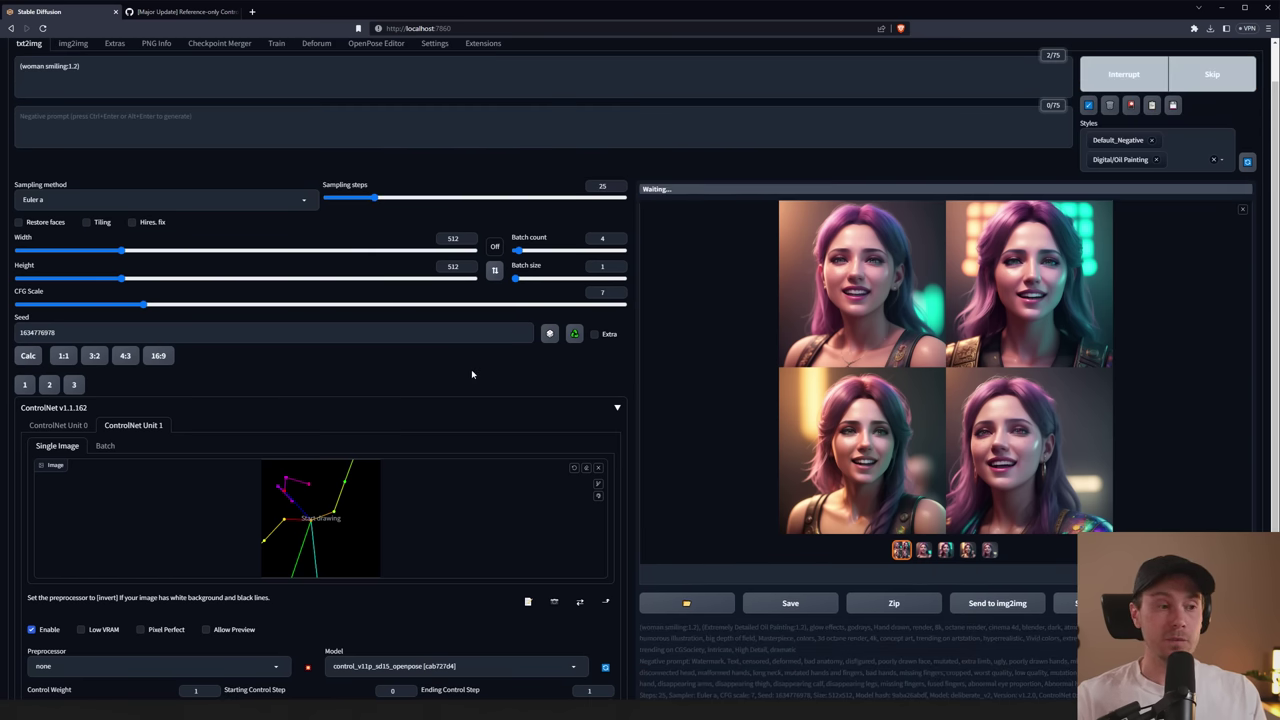
click(66, 428)
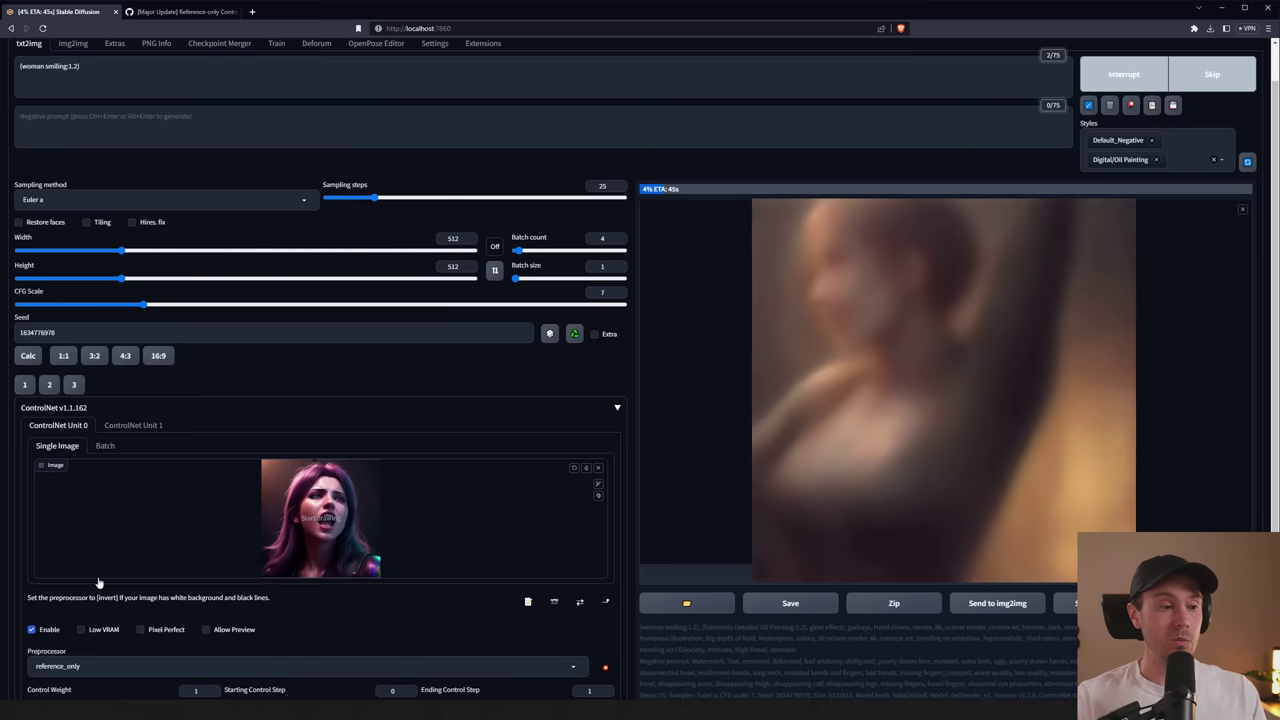
click(144, 426)
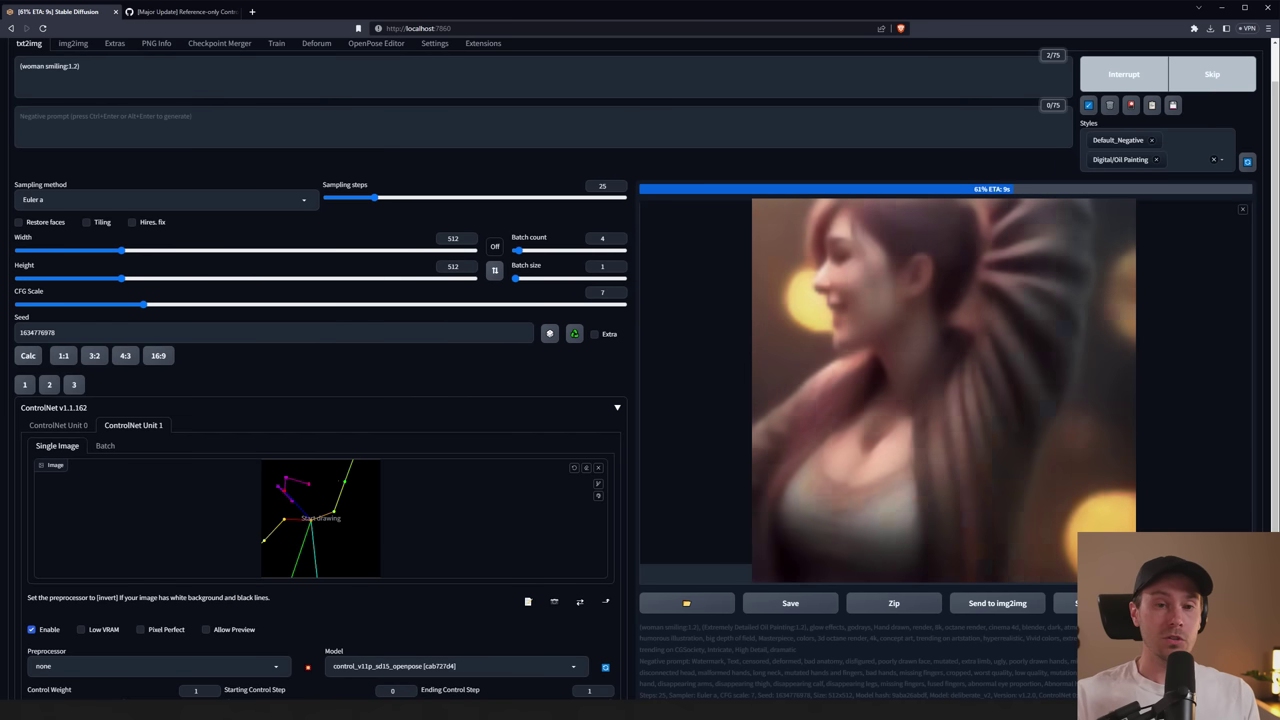
click(62, 425)
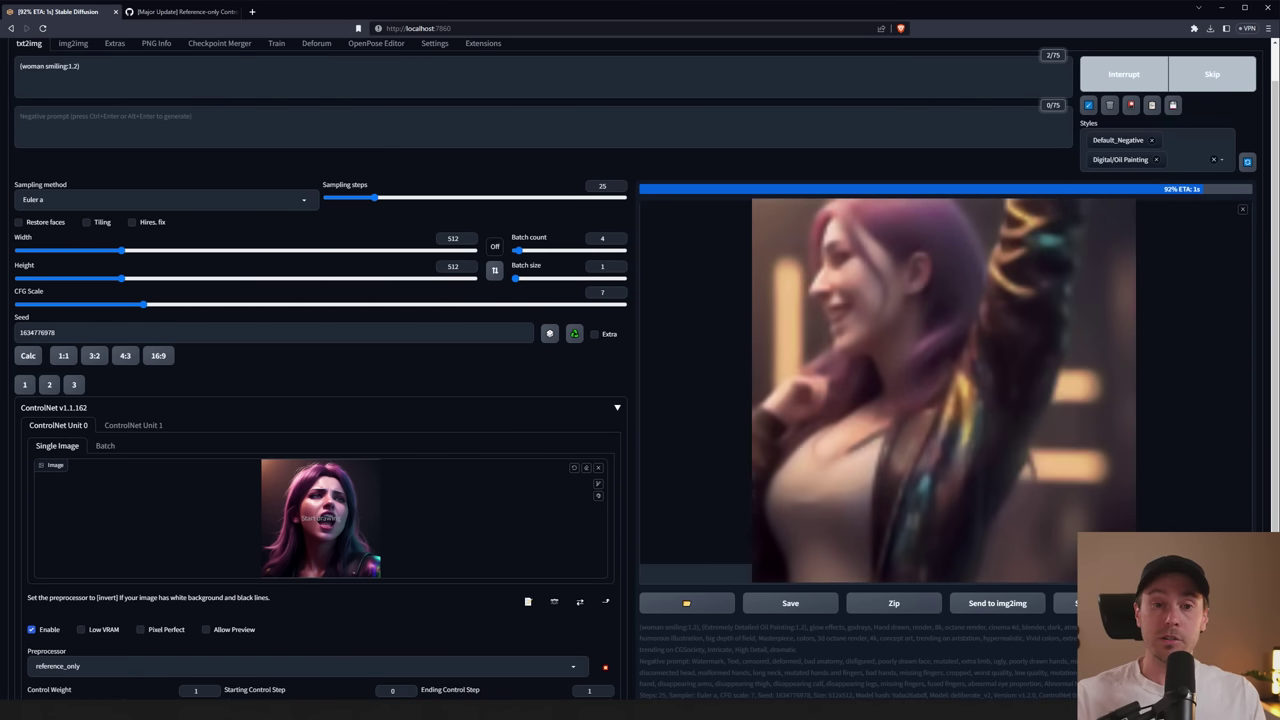
click(912, 440)
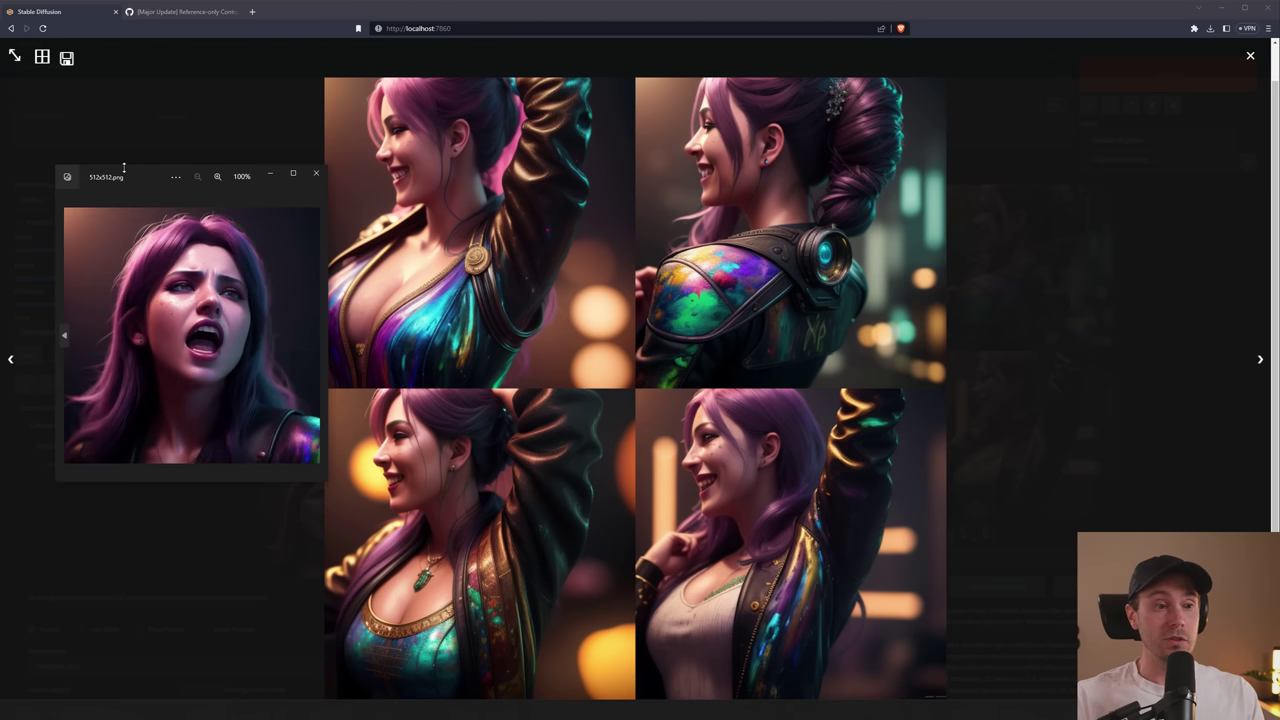
Close the reference image viewer and the full-screen results lightbox
drag(143, 176, 116, 172)
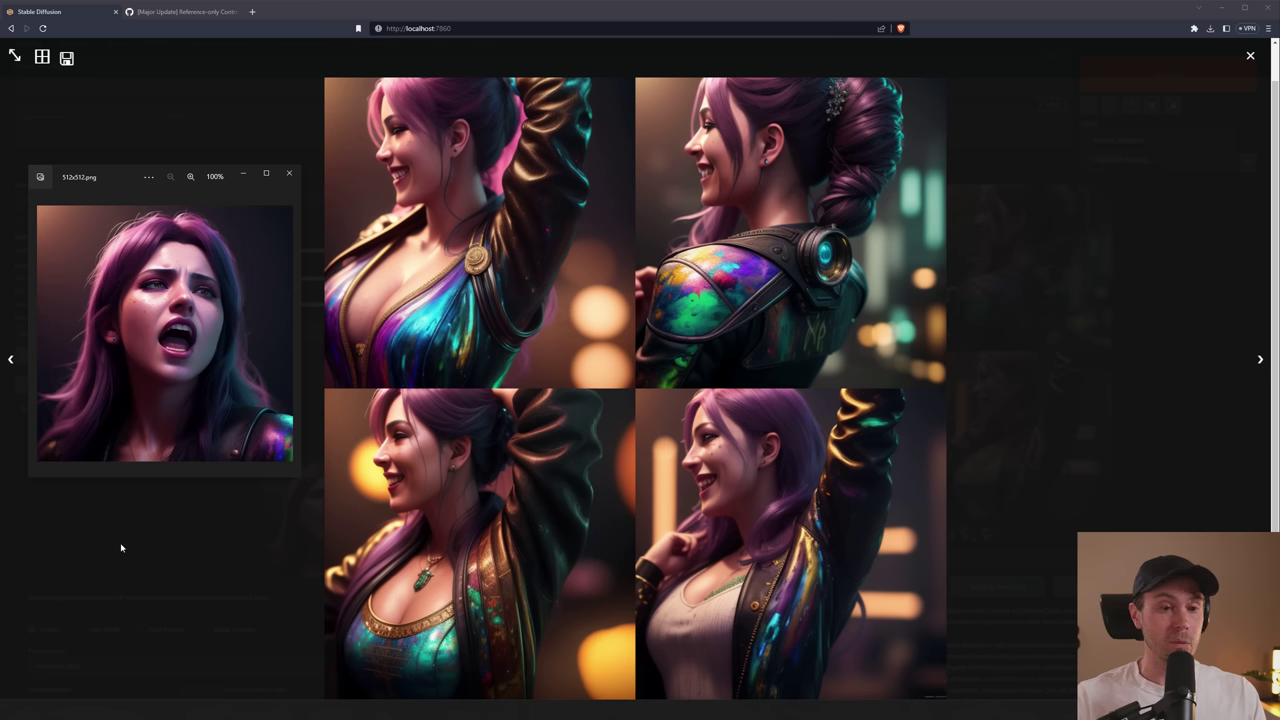
click(289, 173)
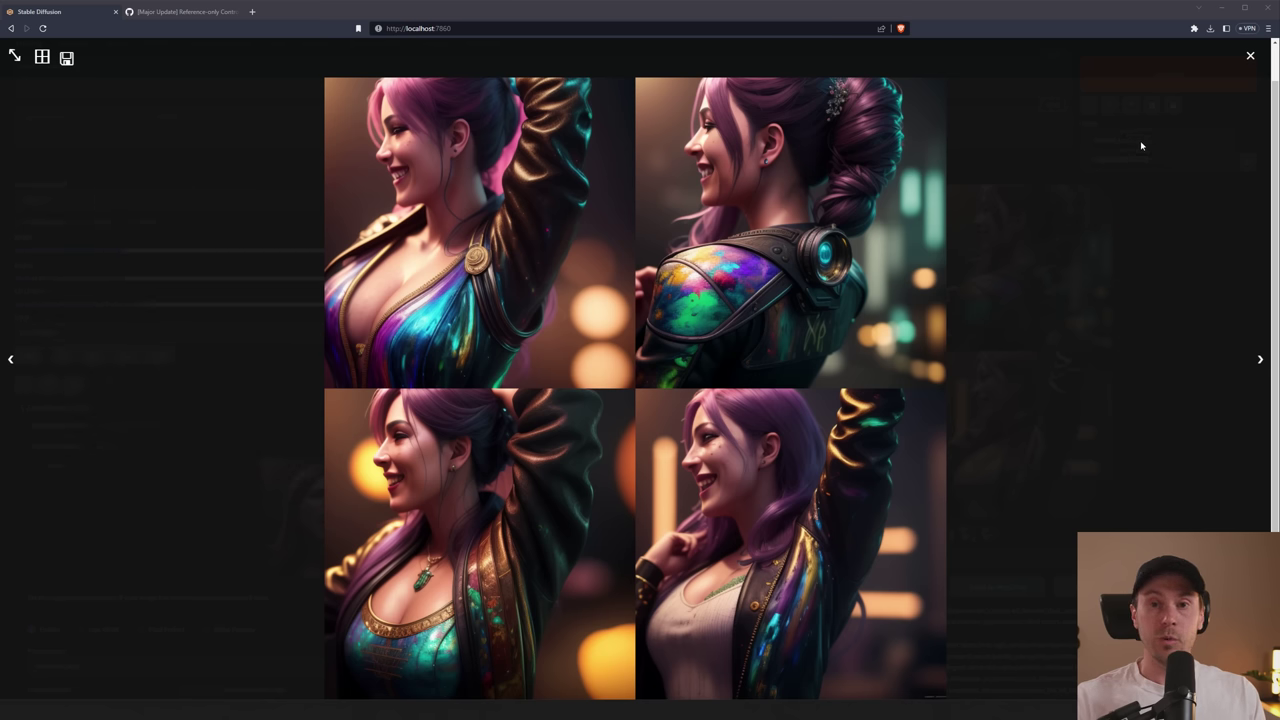
click(1250, 56)
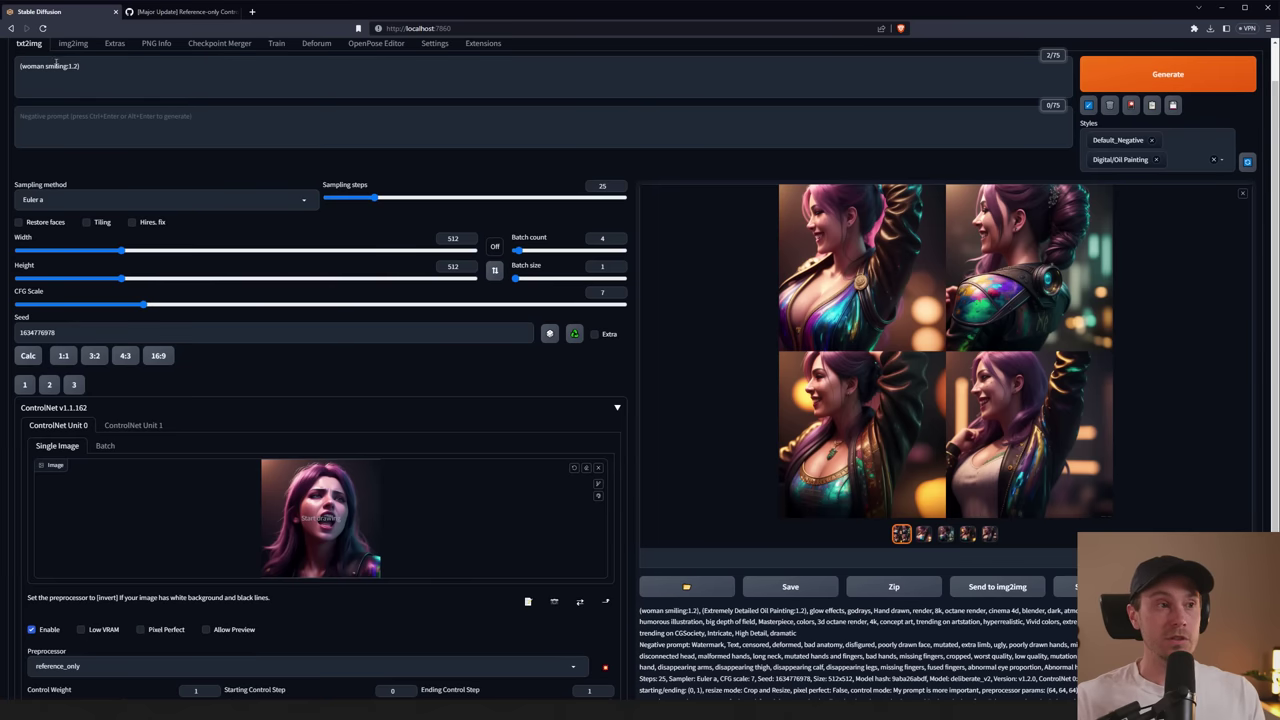
Replace 'smiling' with 'crying' in the prompt and generate four new images
double_click(55, 65)
text(crying)
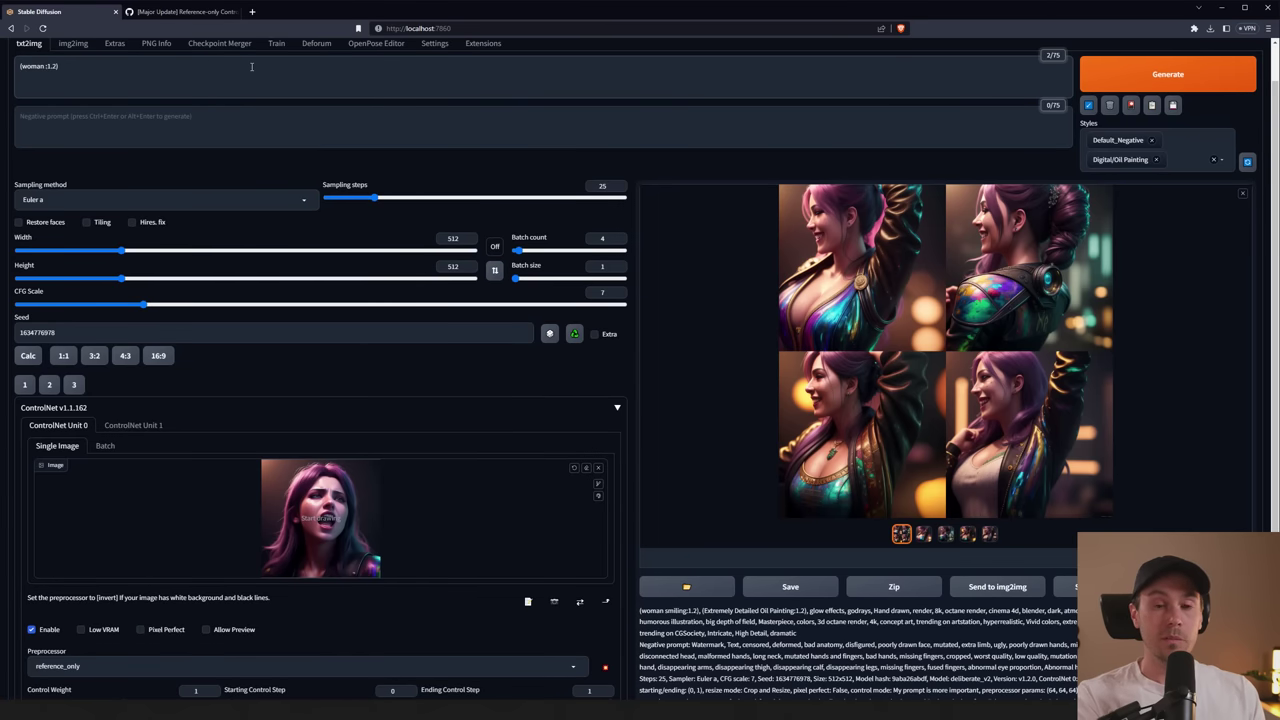
key(ctrl+Return)
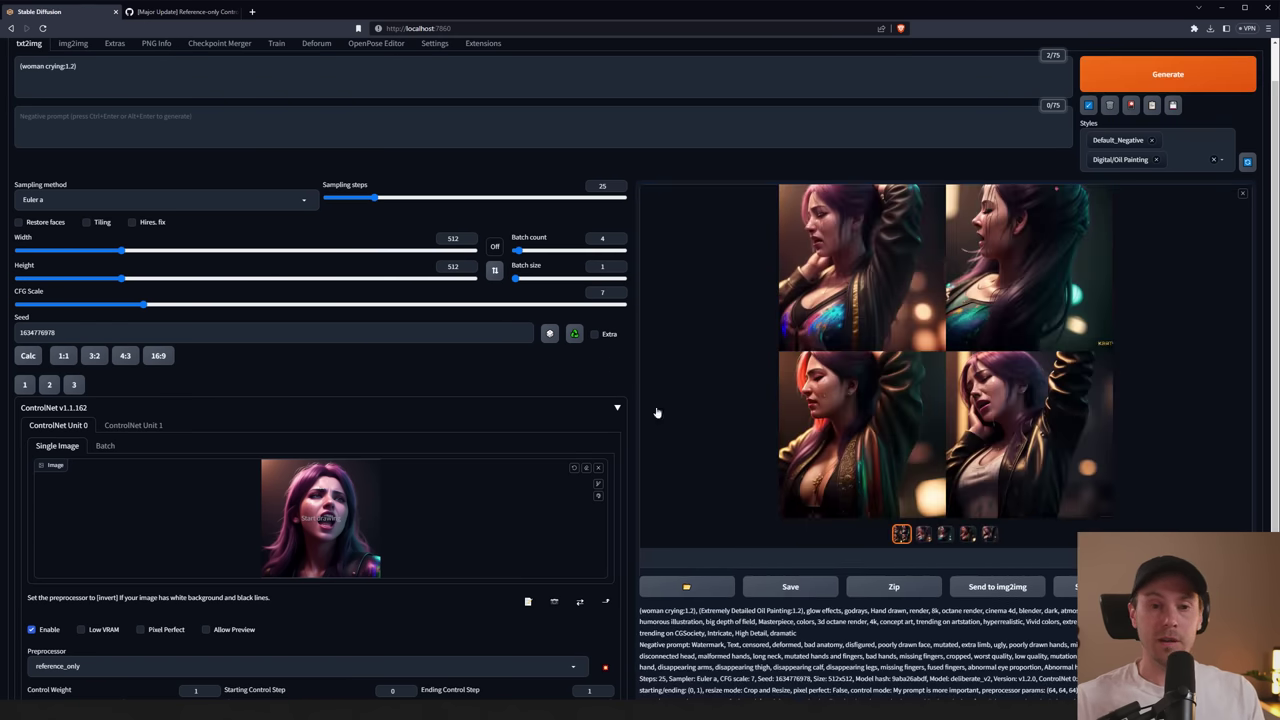
click(872, 312)
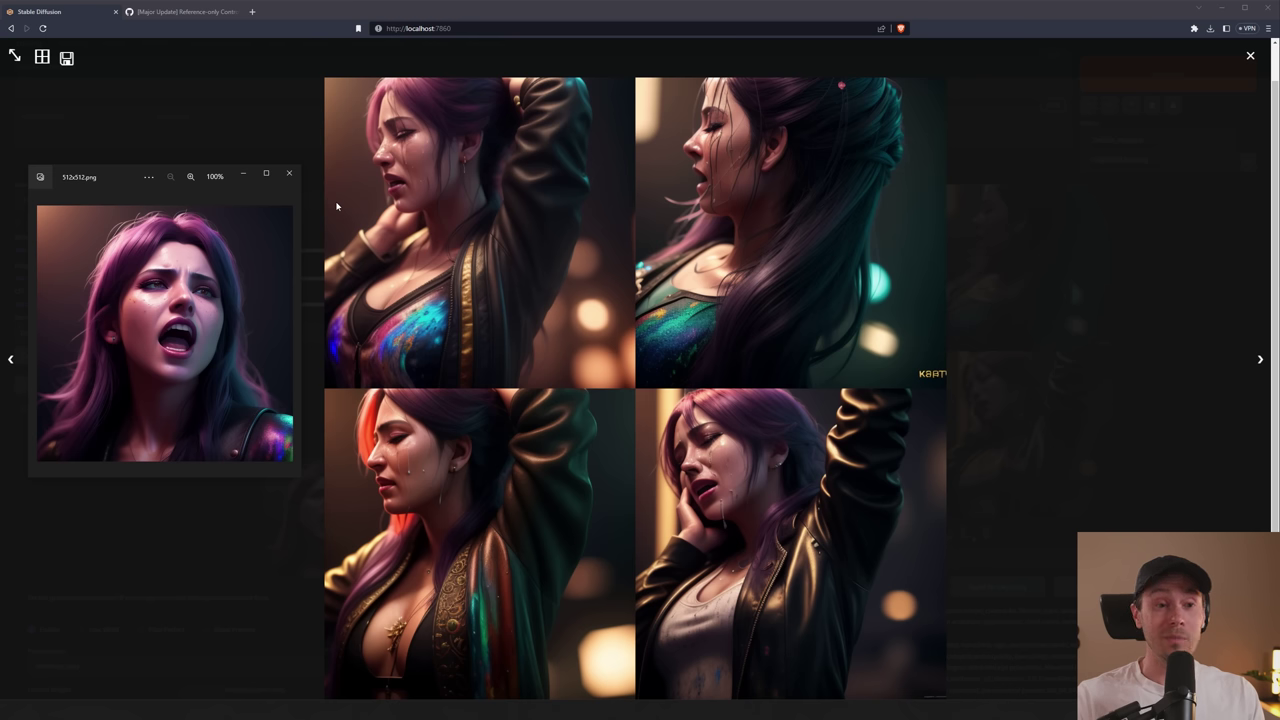
click(289, 173)
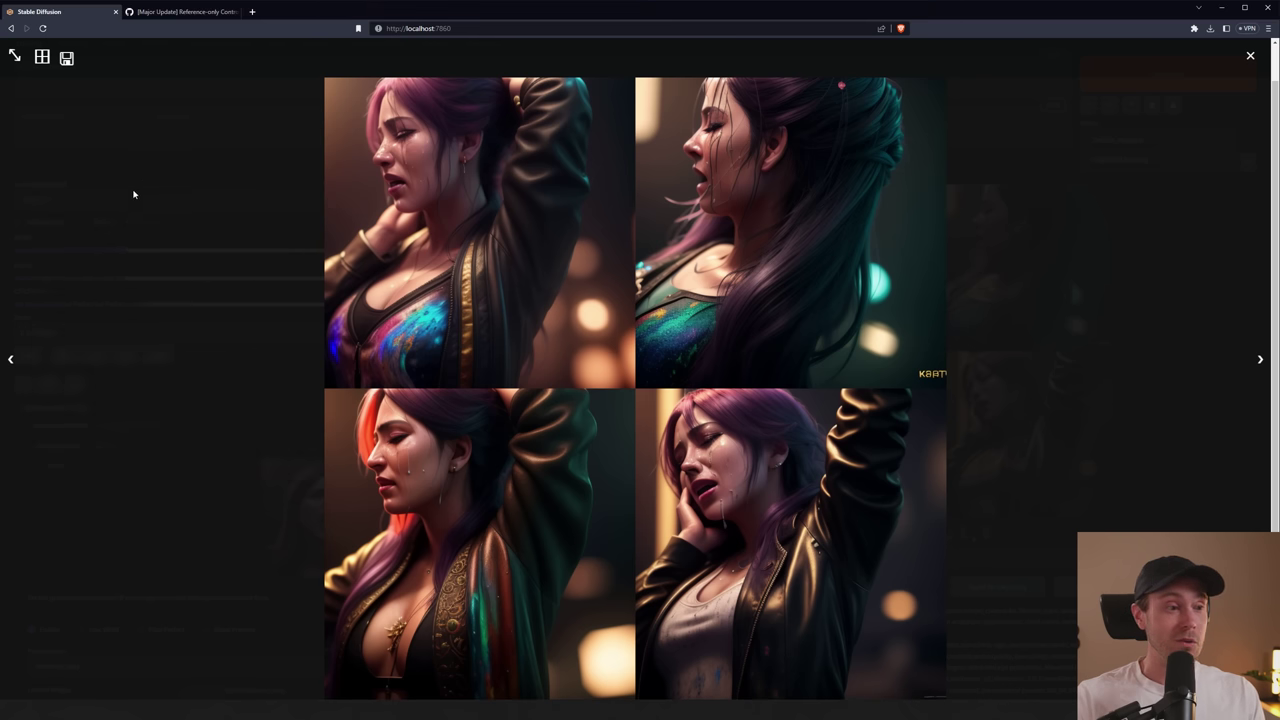
click(168, 159)
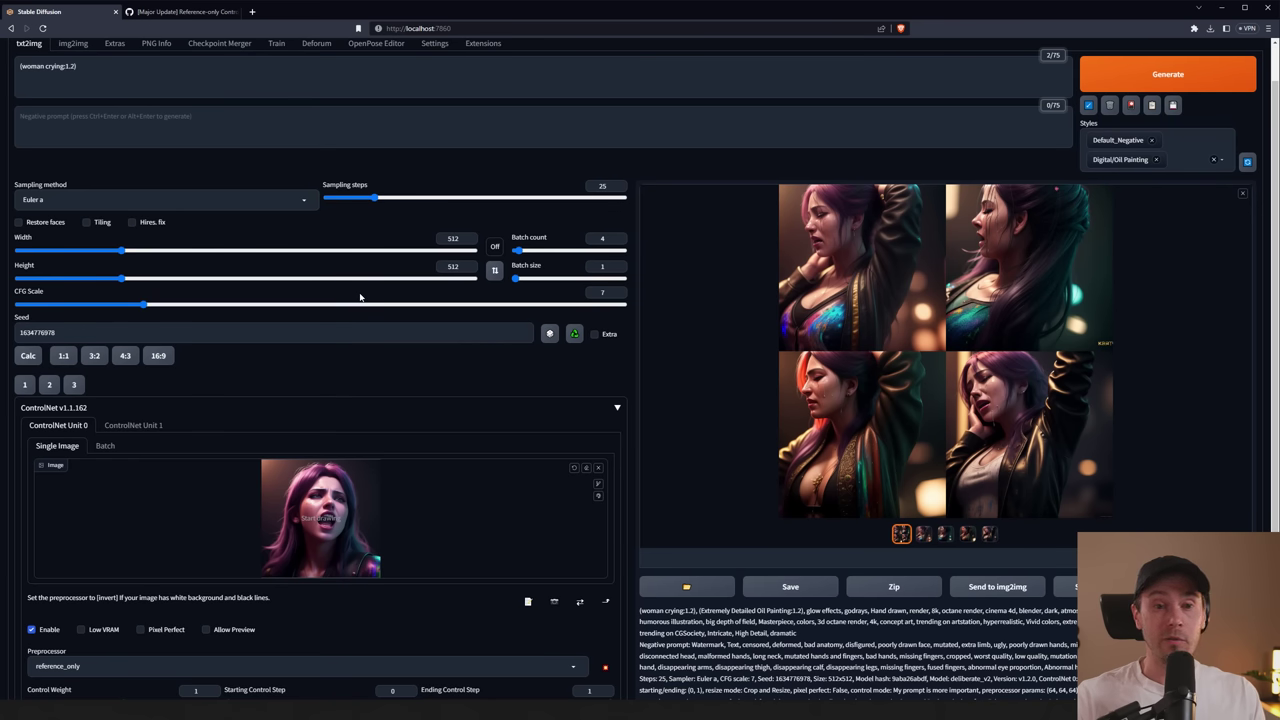
Load the old man portrait as the reference image in ControlNet Unit 0
scroll(360, 297, up, 1)
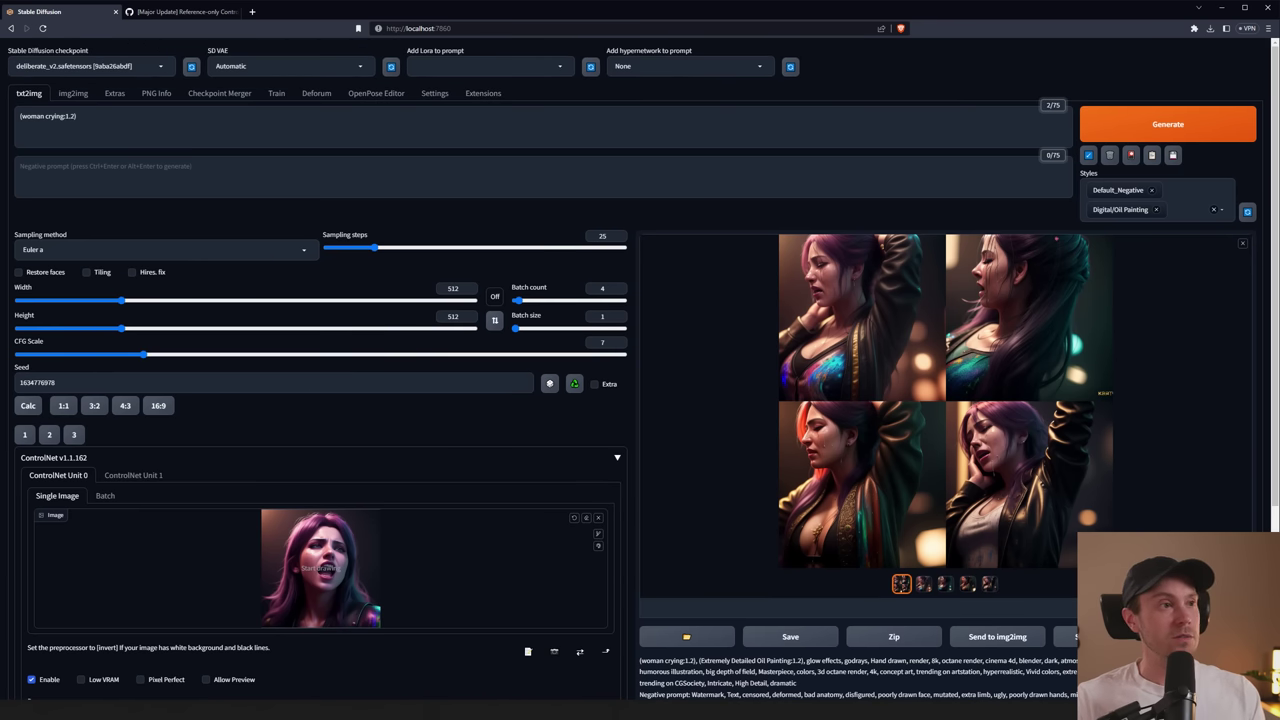
drag(320, 568, 315, 535)
click(133, 475)
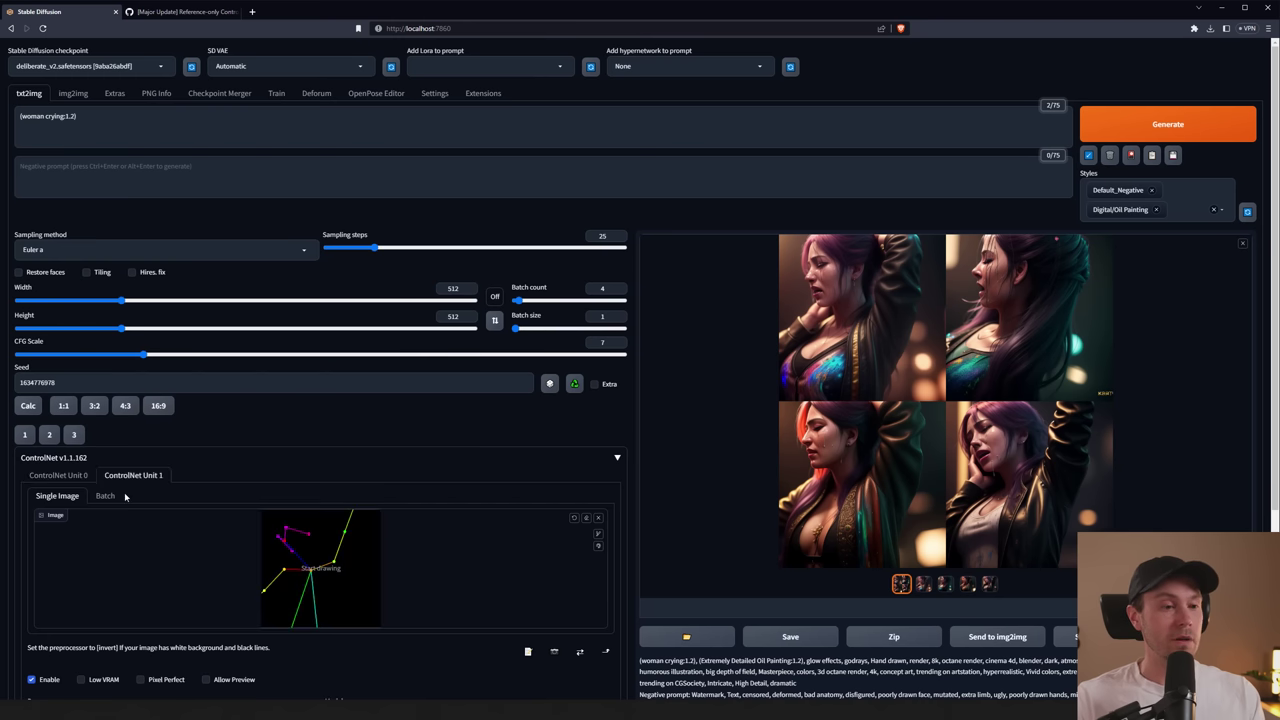
scroll(133, 478, down, 2)
scroll(140, 508, up, 2)
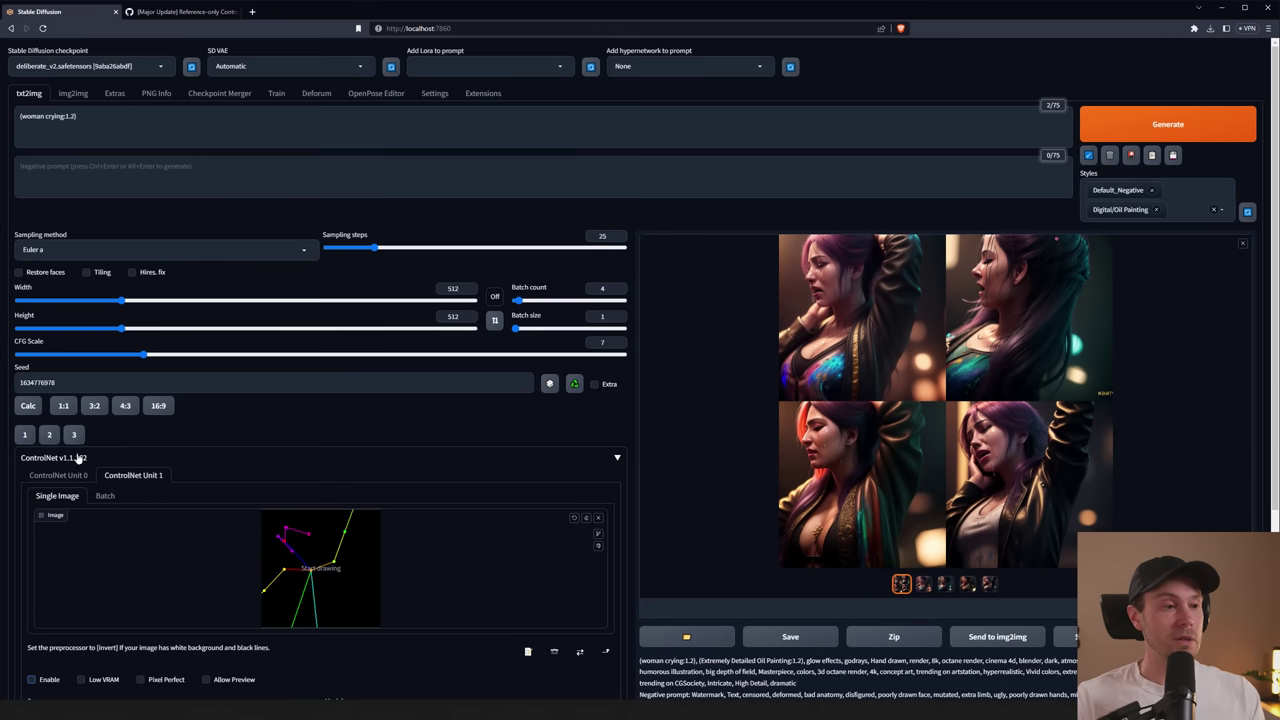
click(58, 475)
Replace the prompt with '(old man angry:1.3)' and generate the batch
triple_click(72, 115)
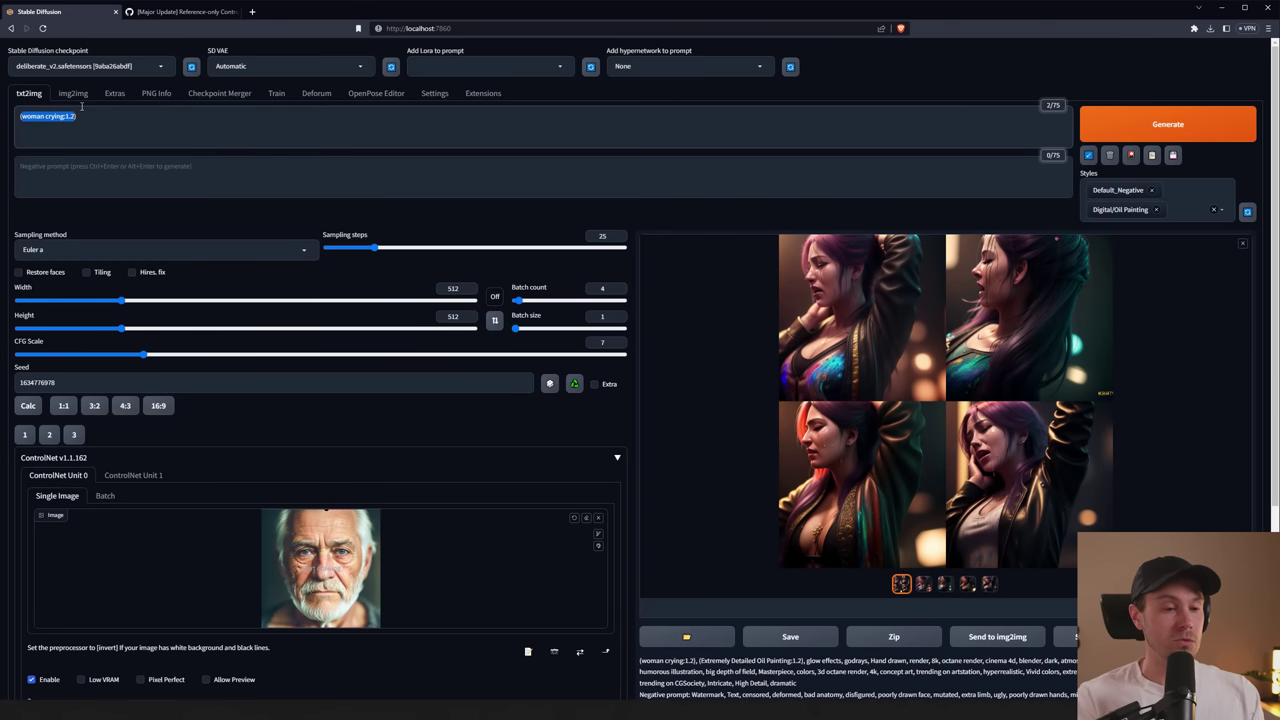
text((old man))
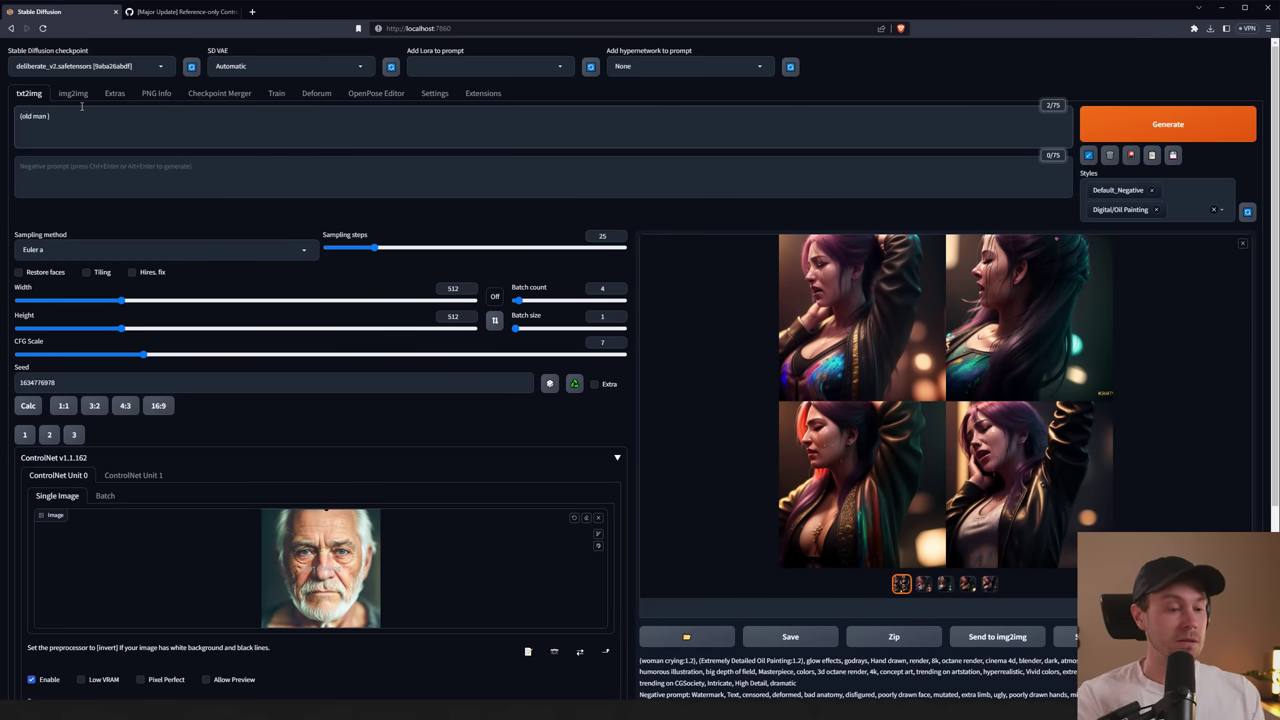
text( angry:1.3)
click(1135, 124)
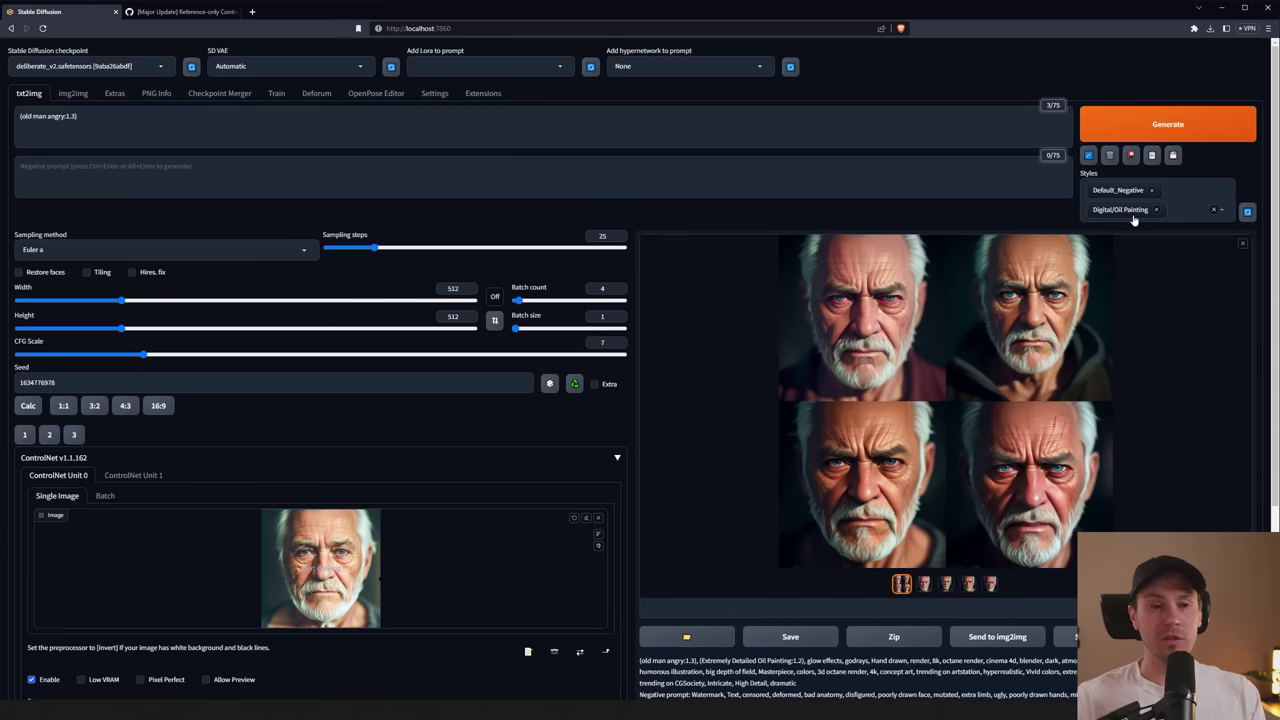
View the angry old men full screen, then load the portrait into PNG Info
click(990, 303)
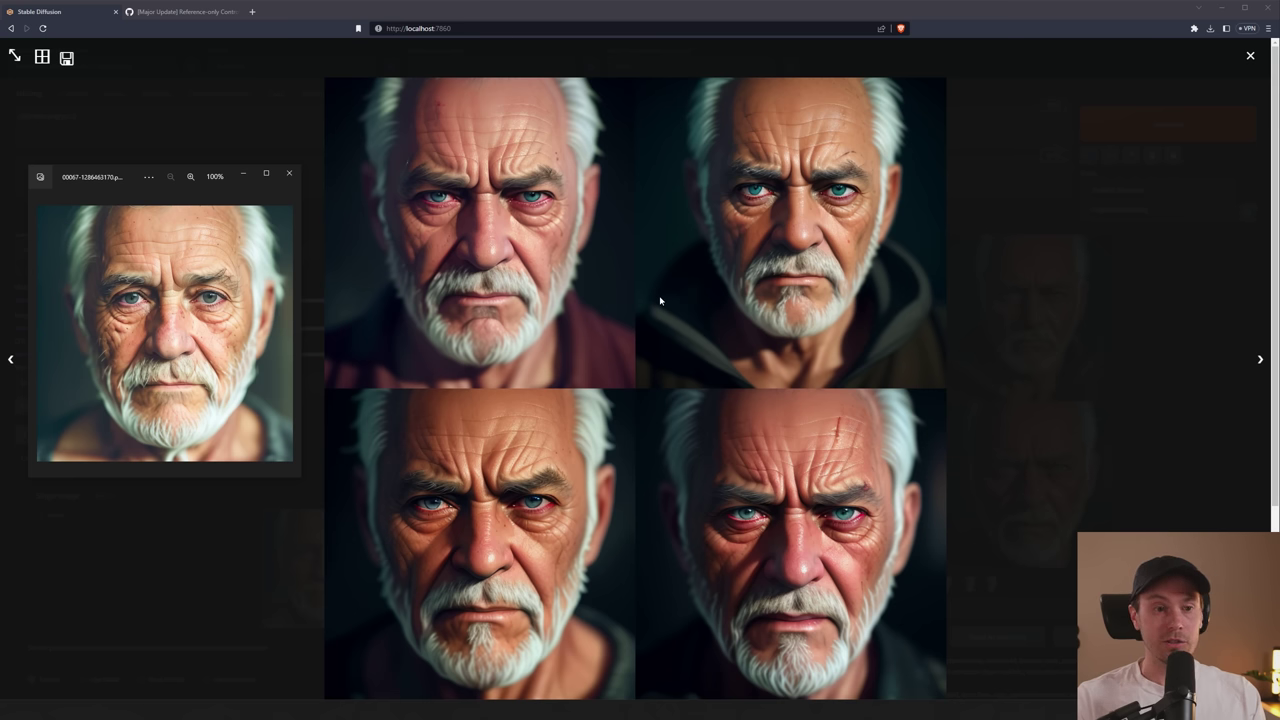
click(289, 174)
click(270, 147)
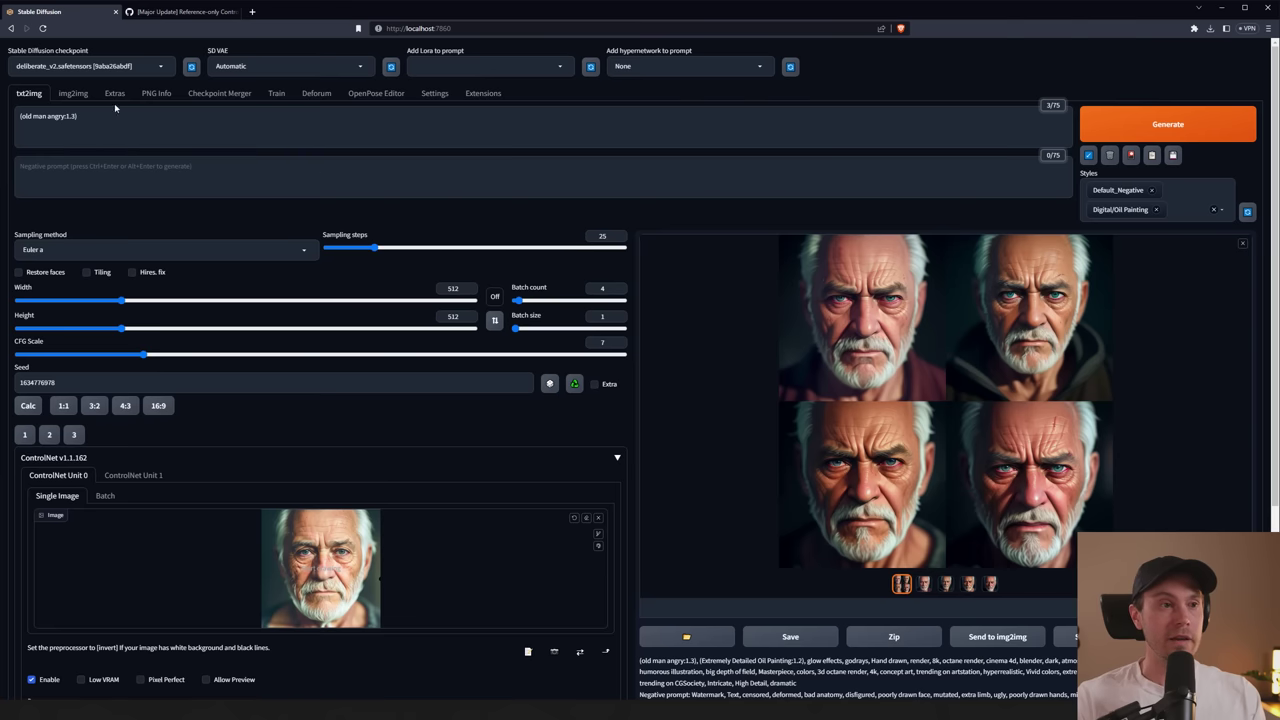
click(157, 96)
drag(265, 187, 343, 177)
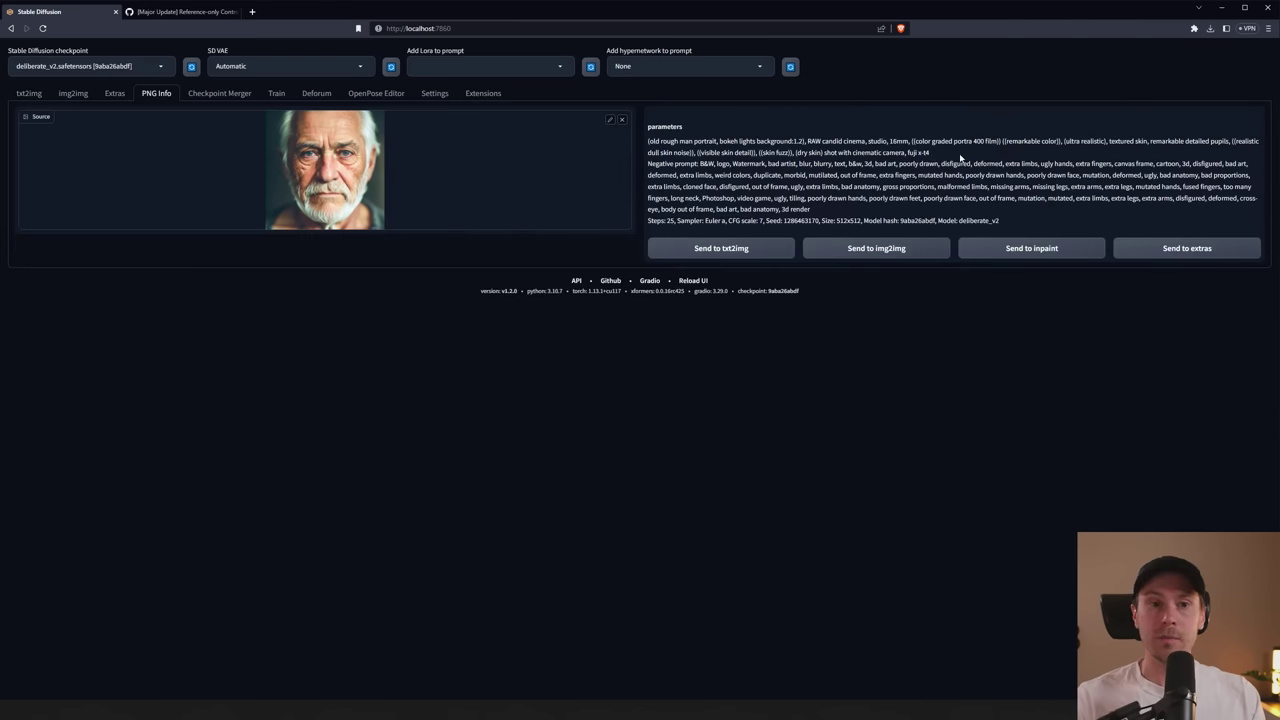
Send the portrait prompt to txt2img without Oil Painting style, using 'crying' at weight 1.3, and generate
click(721, 248)
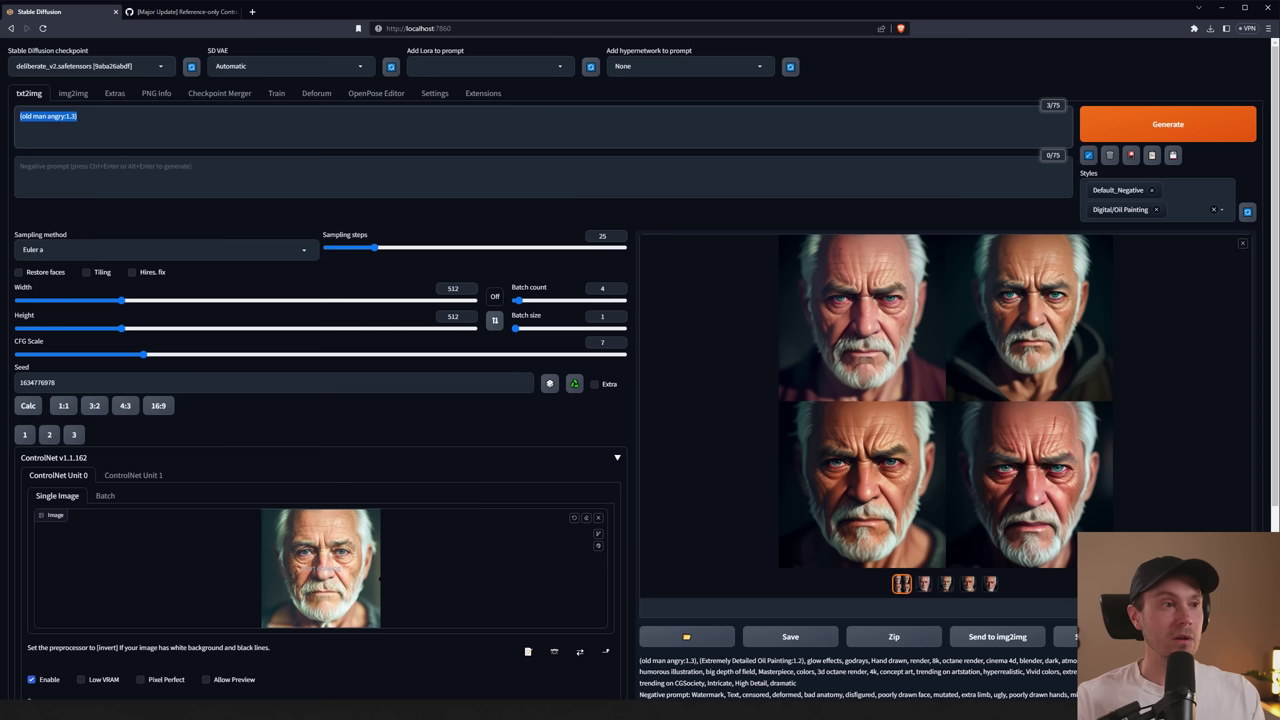
click(1157, 210)
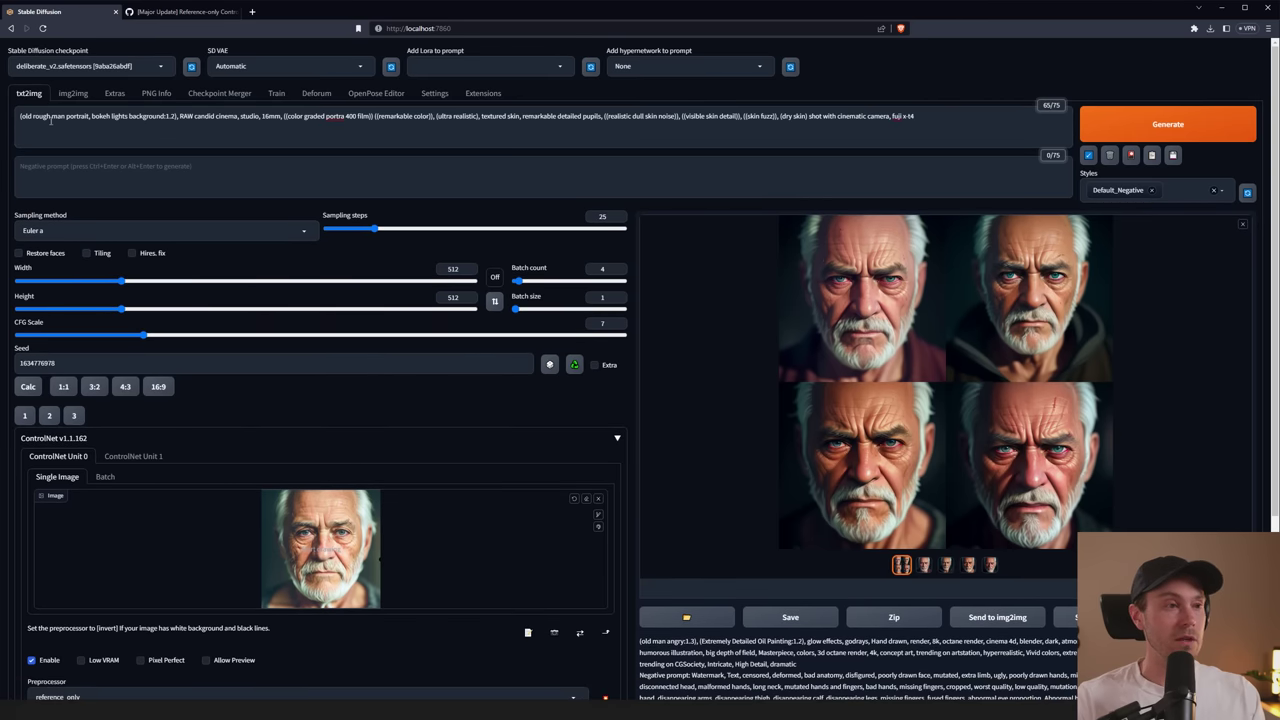
drag(173, 117, 67, 117)
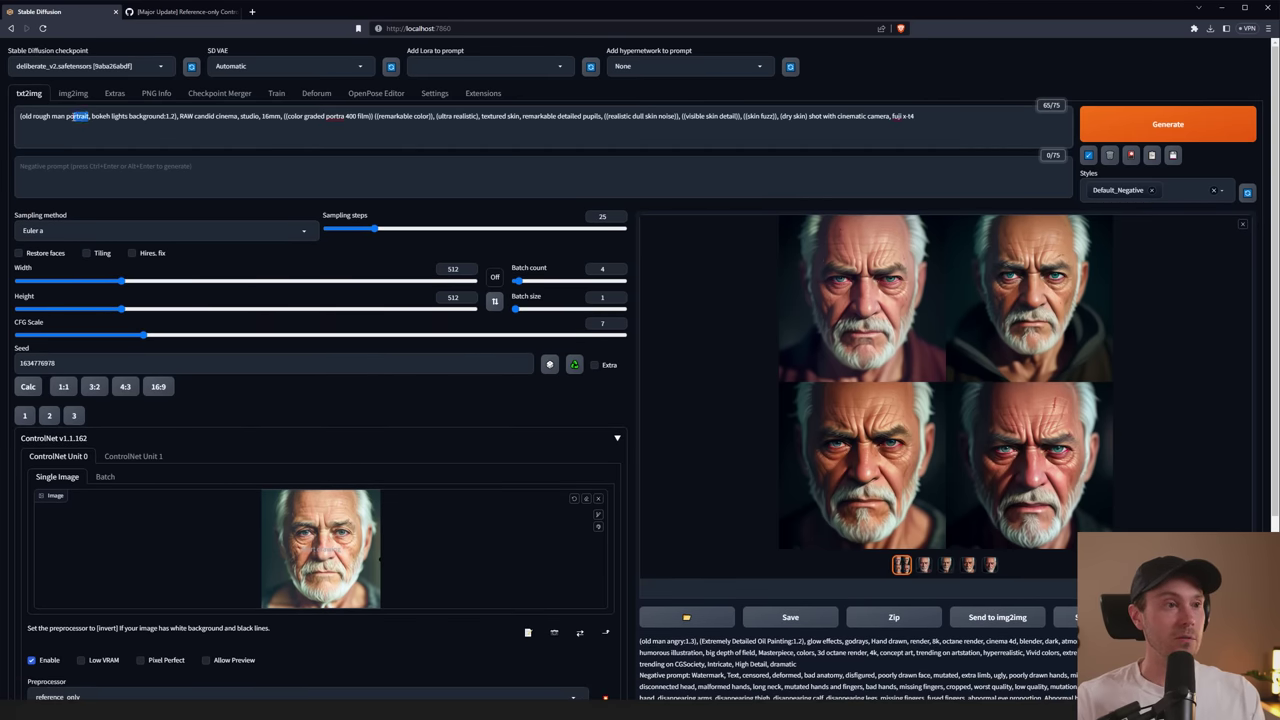
text(crying)
key(ctrl+Up)
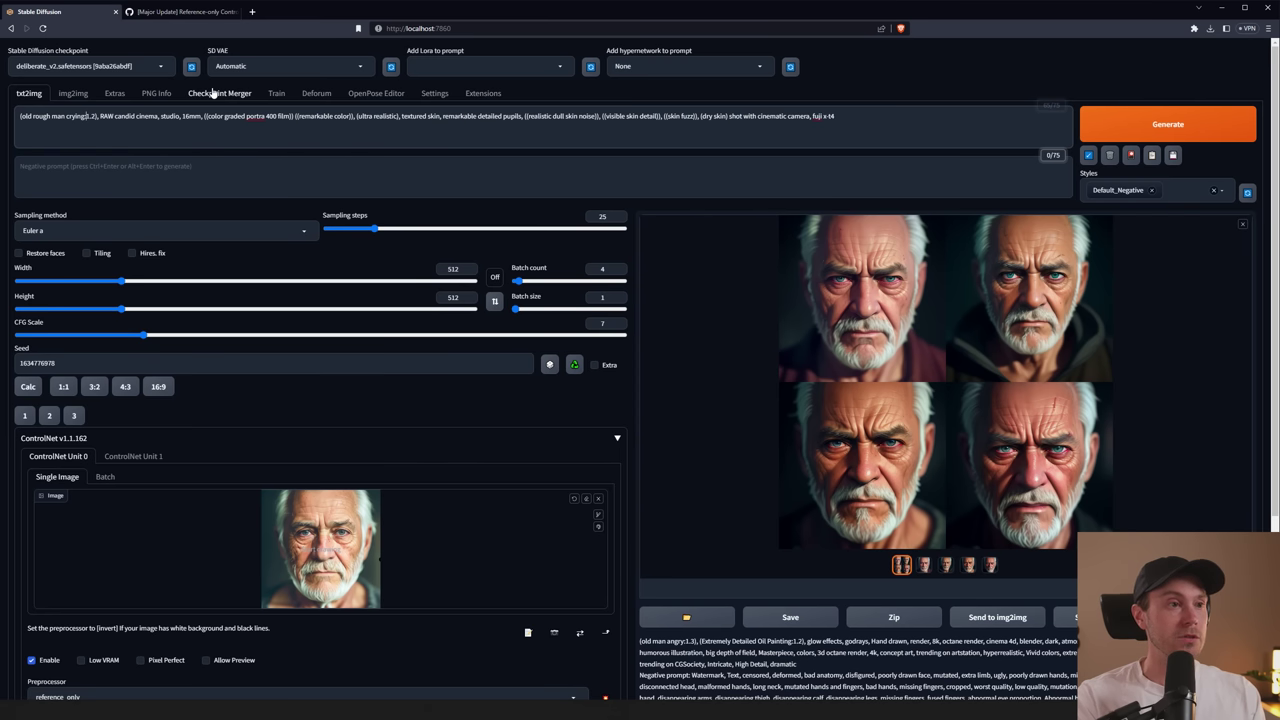
click(1147, 124)
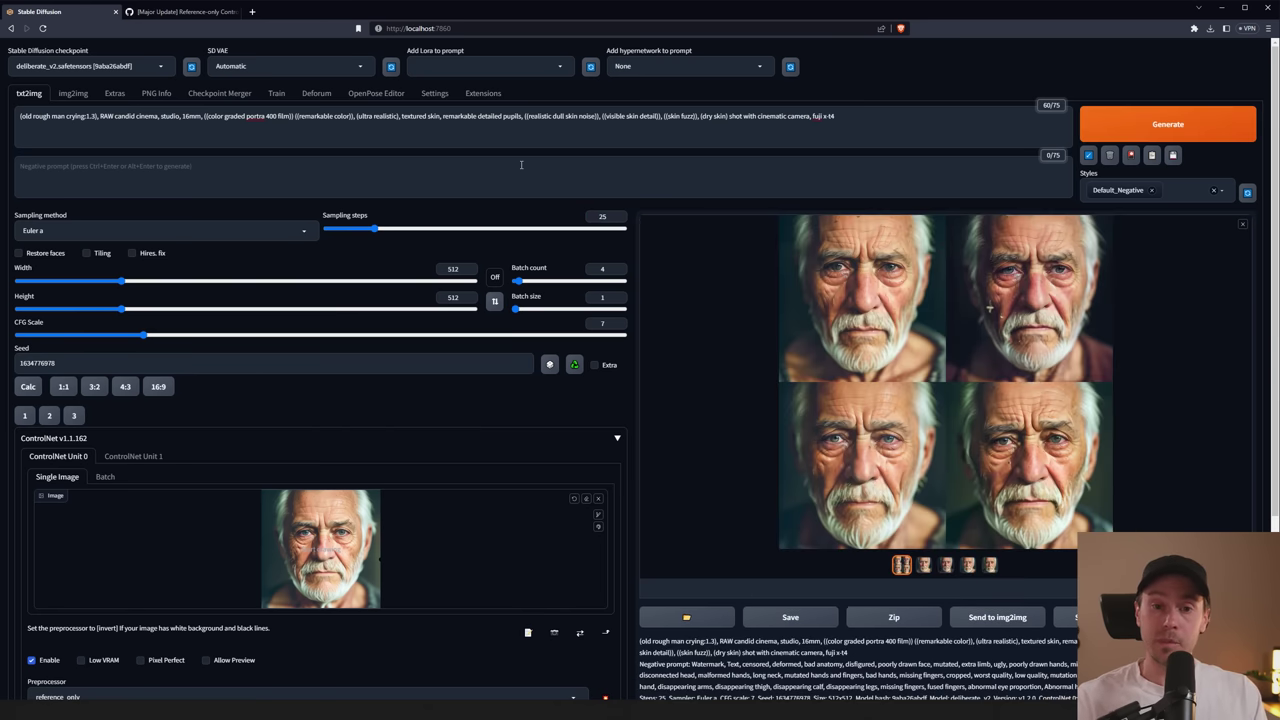
click(909, 307)
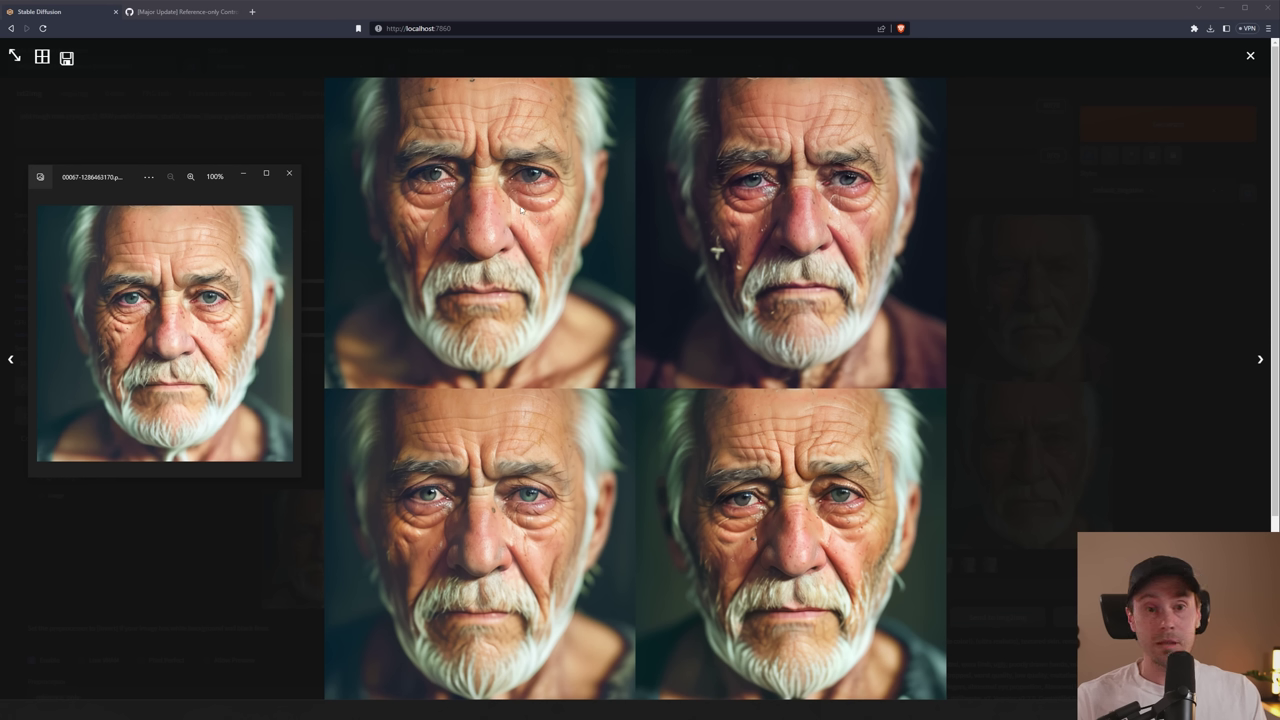
Close the full-screen view of the four crying old men
click(1011, 125)
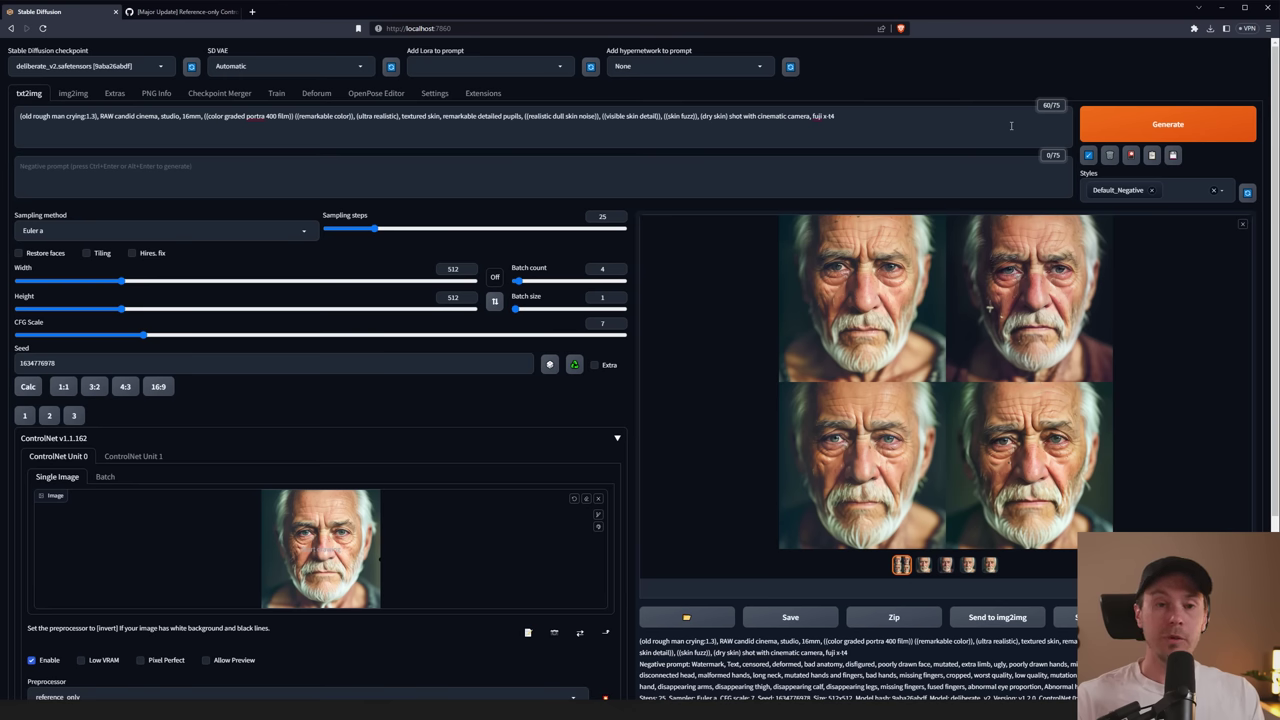